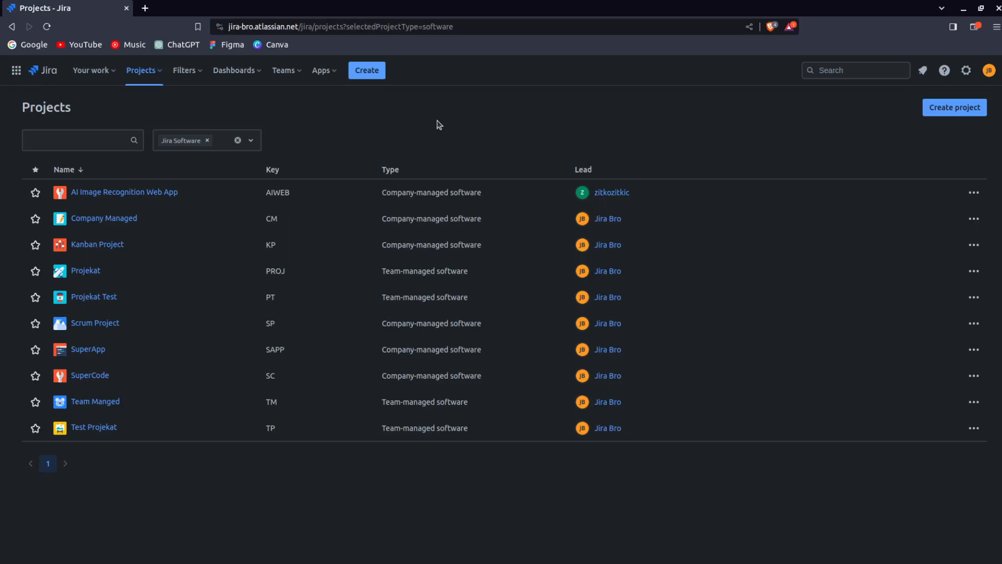
Step: Start a new project using the Kanban software development template
{"action": "left_click", "coordinate": [975, 107]}
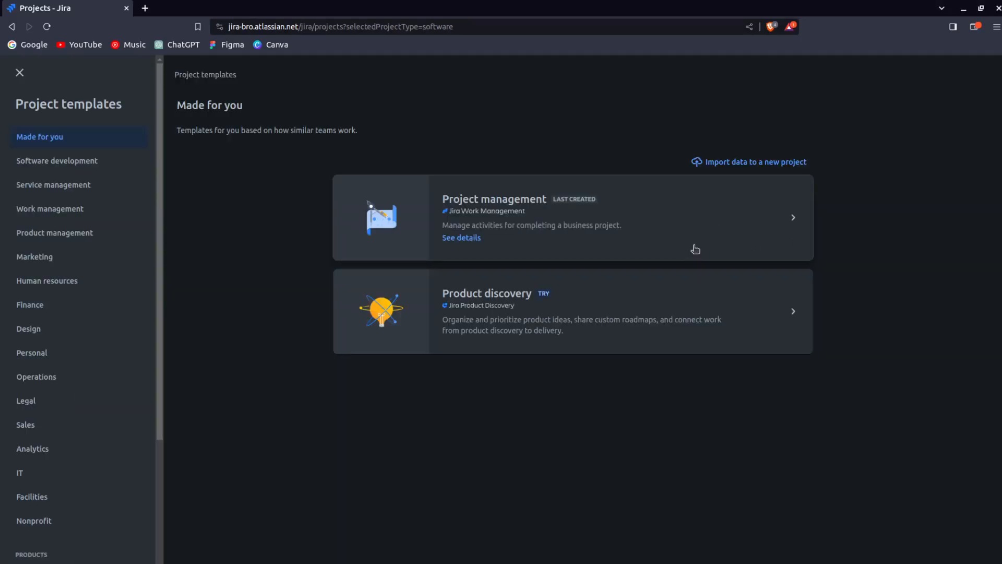
{"action": "left_click", "coordinate": [70, 162]}
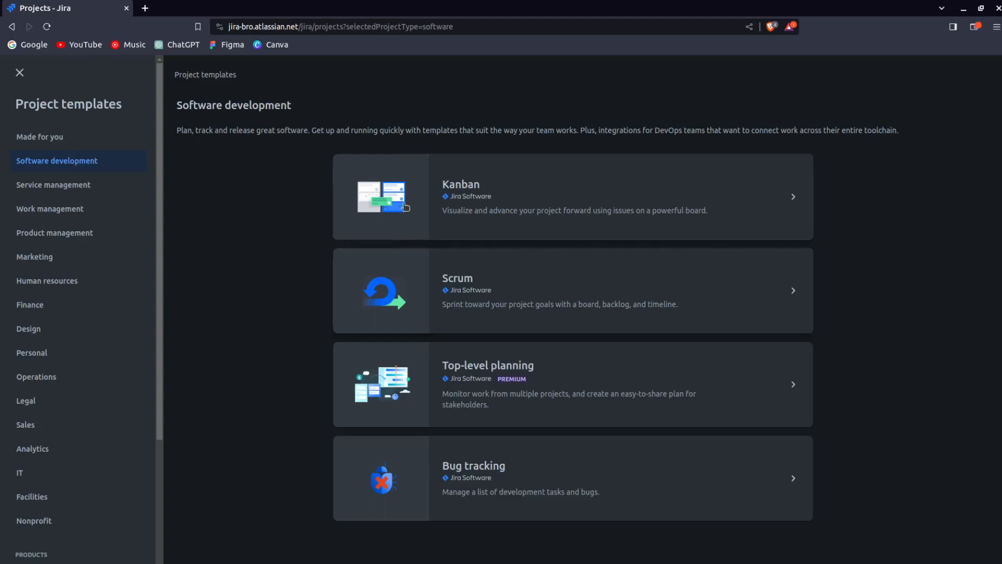
{"action": "left_click", "coordinate": [462, 193]}
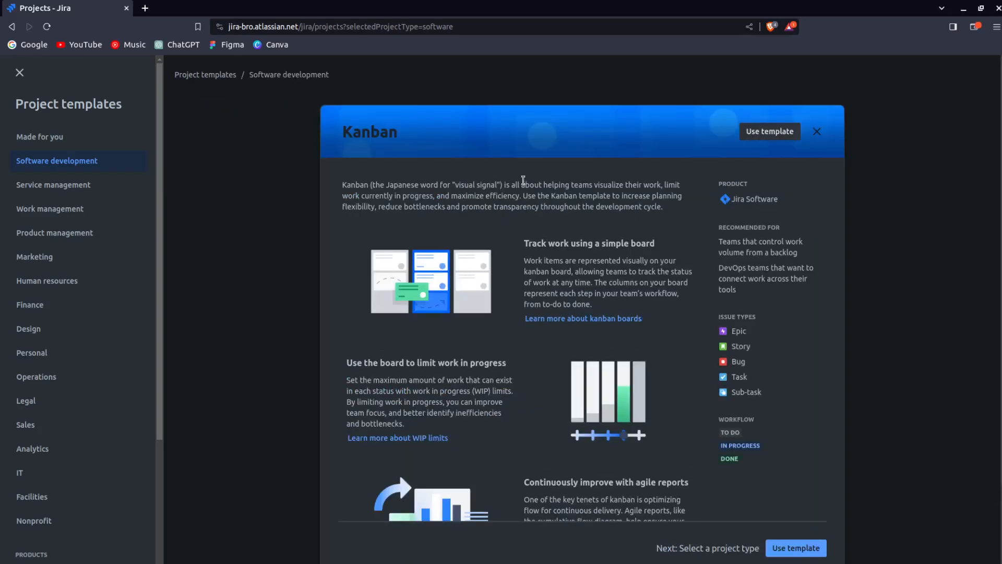
{"action": "left_click", "coordinate": [787, 552]}
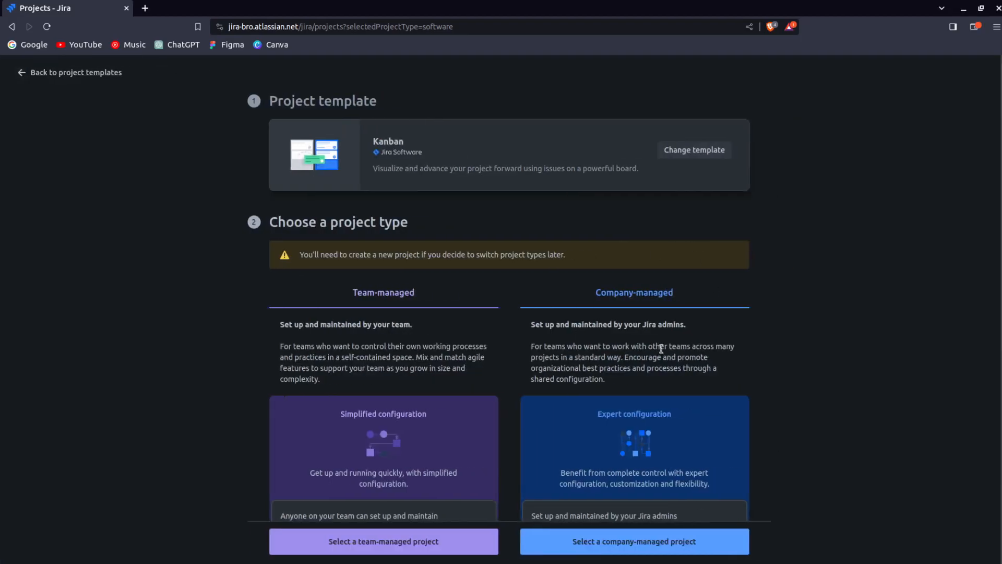
Step: Review the project type comparison and choose a company-managed project
{"action": "scroll", "coordinate": [856, 387], "scroll_direction": "down", "scroll_amount": 1}
{"action": "scroll", "coordinate": [856, 387], "scroll_direction": "down", "scroll_amount": 2}
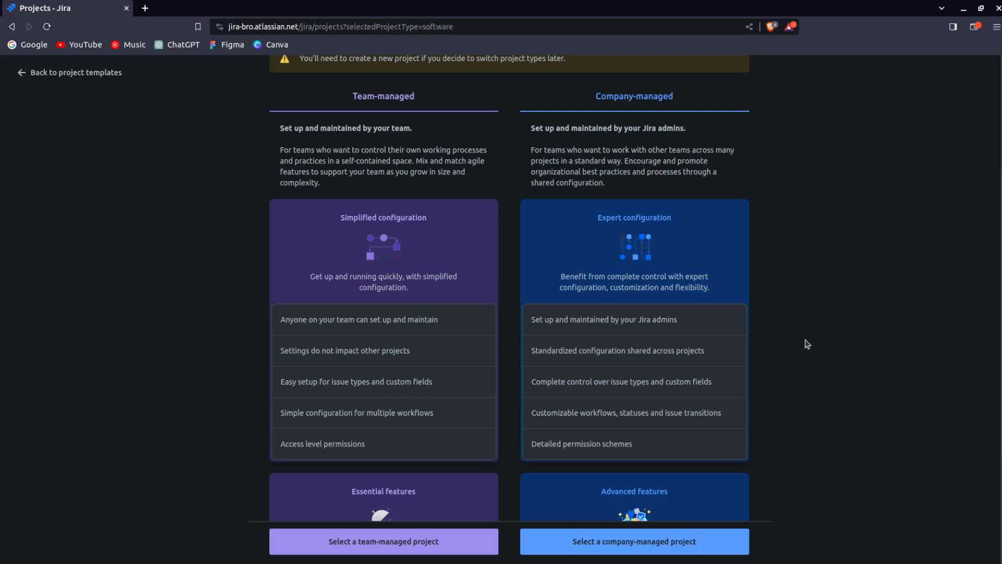
{"action": "left_click_drag", "start_coordinate": [691, 327], "coordinate": [530, 322]}
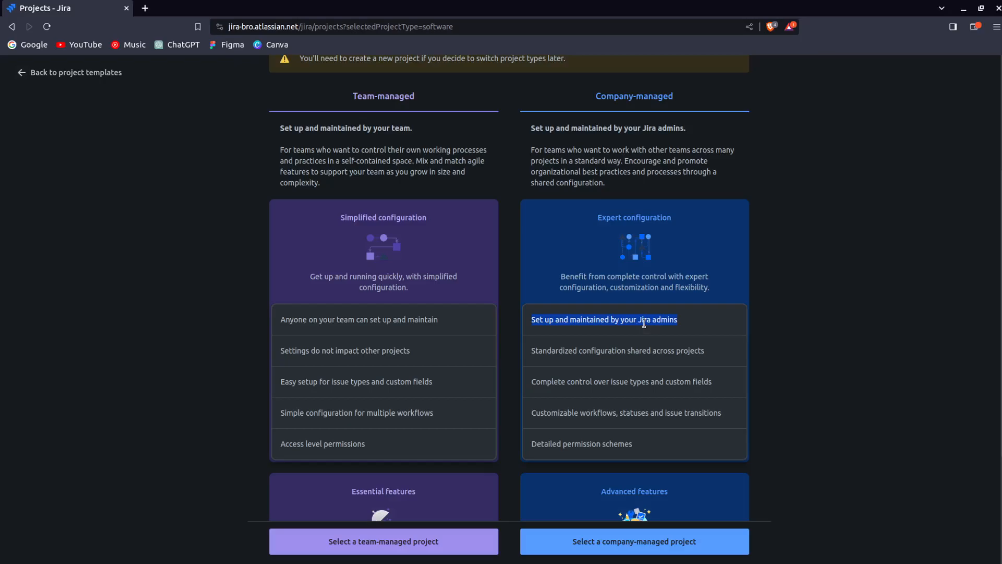
{"action": "scroll", "coordinate": [724, 406], "scroll_direction": "down", "scroll_amount": 3}
{"action": "left_click", "coordinate": [685, 551]}
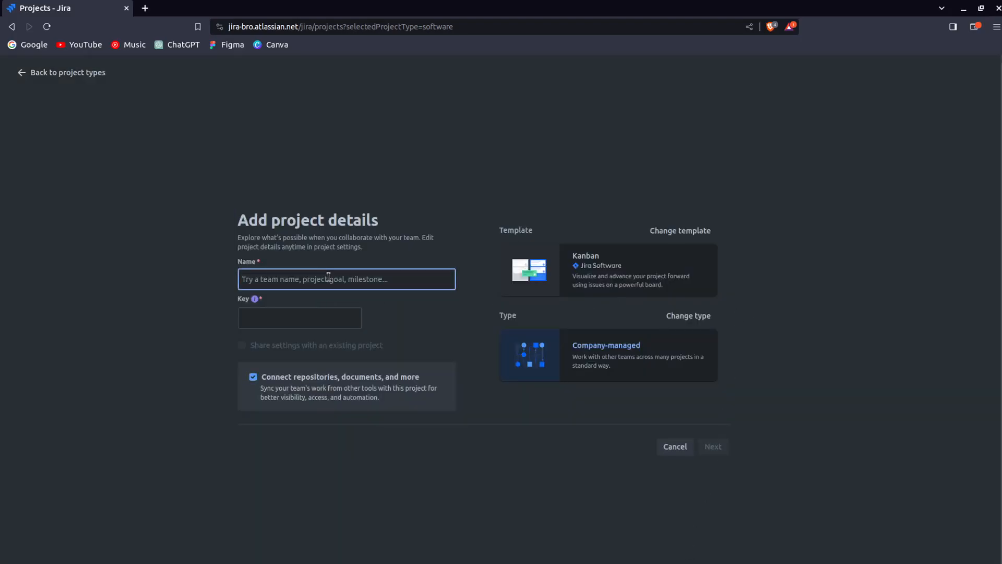
Step: Name the project PetCenter with key PET, disable connecting repositories and documents, and create it
{"action": "type", "text": "PetCenter"}
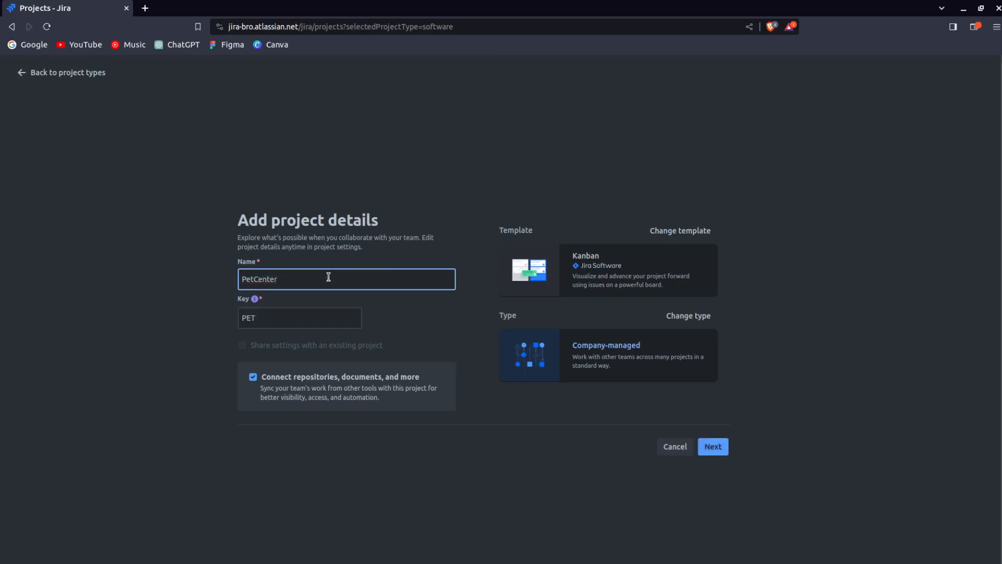
{"action": "left_click", "coordinate": [290, 321]}
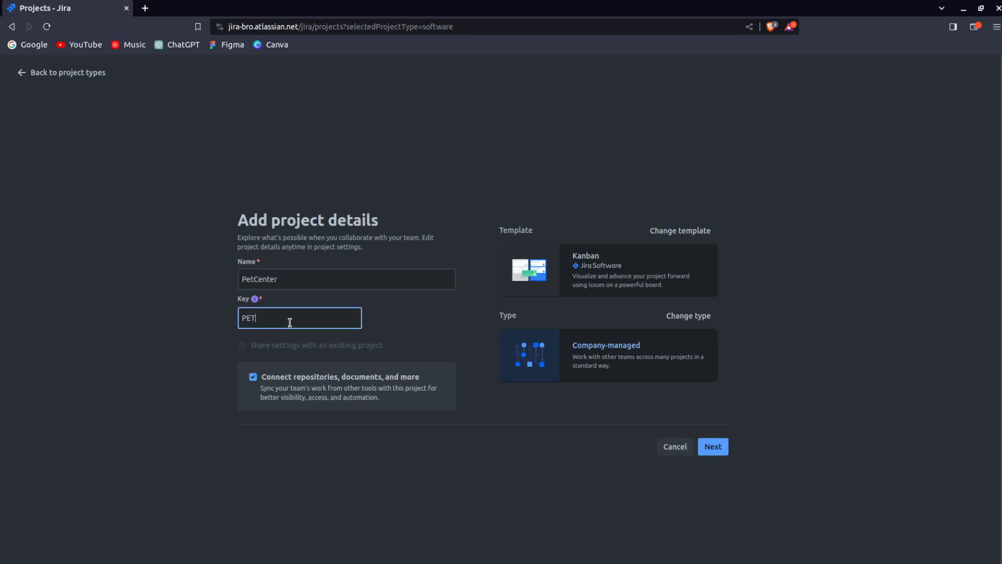
{"action": "left_click", "coordinate": [253, 378]}
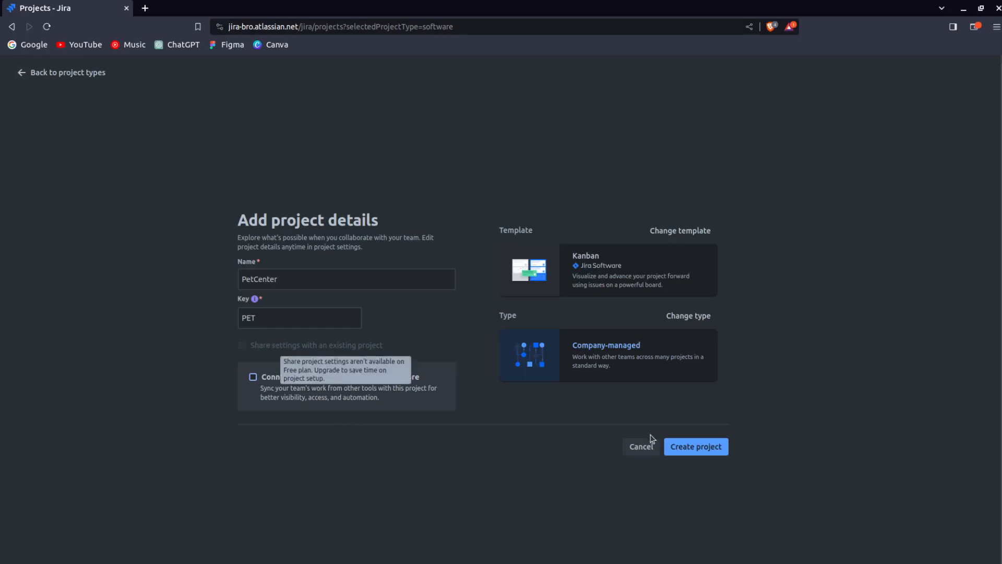
{"action": "left_click", "coordinate": [694, 447]}
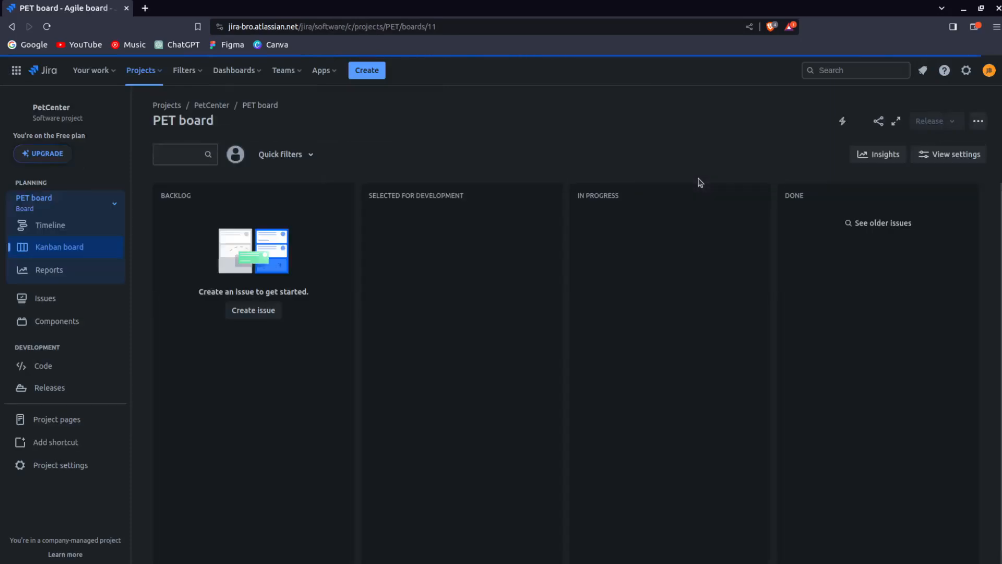
{"action": "left_click", "coordinate": [781, 420]}
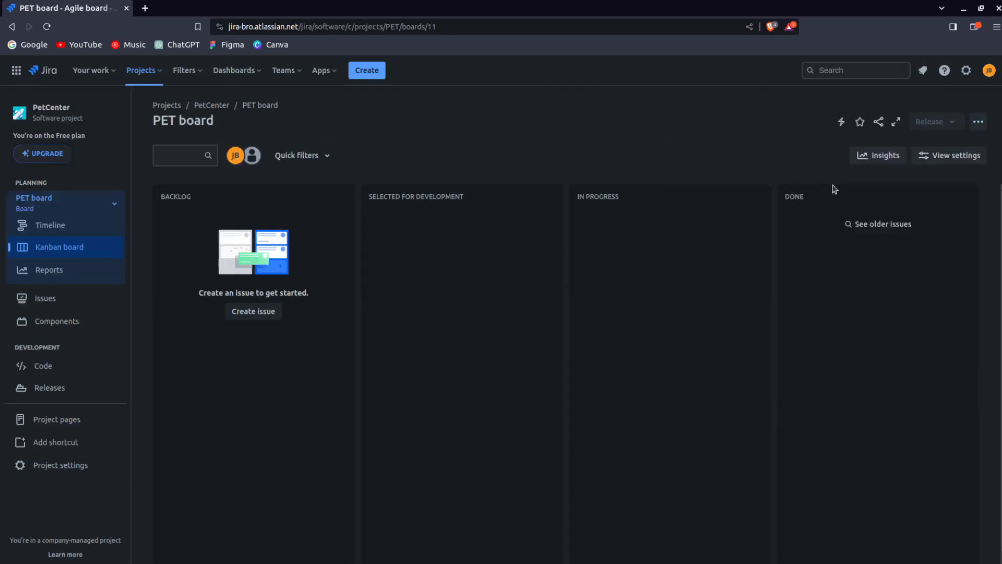
Step: Turn off the enhanced board and backlog for the PET board, skipping the feedback form and dismissing the announcement banner
{"action": "left_click", "coordinate": [978, 121]}
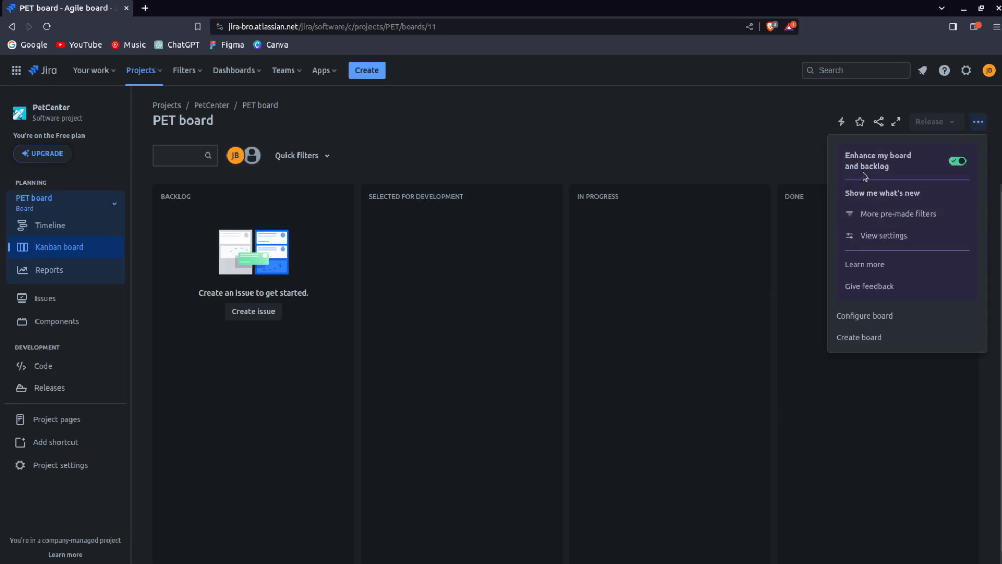
{"action": "left_click_drag", "start_coordinate": [845, 156], "coordinate": [913, 156]}
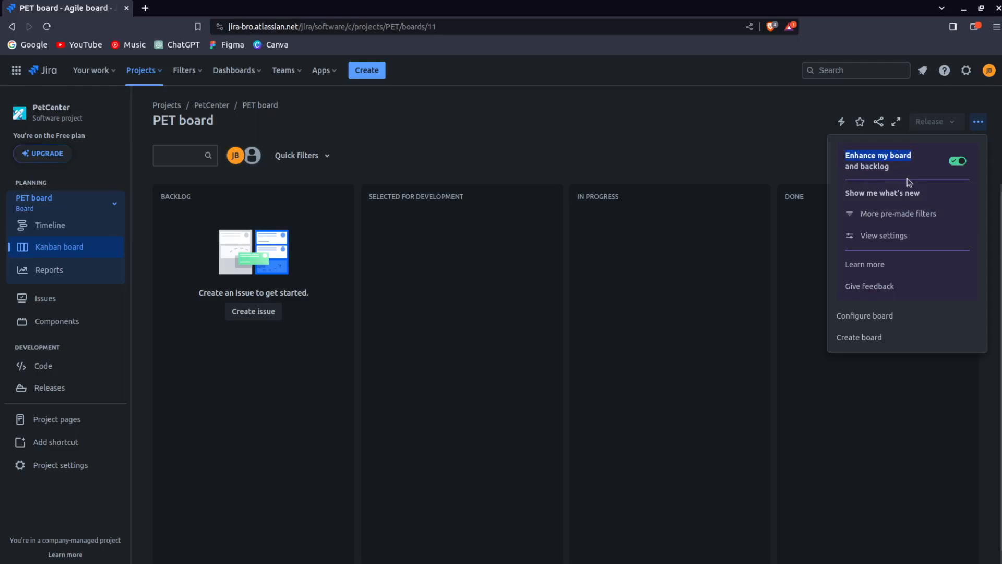
{"action": "left_click", "coordinate": [960, 162]}
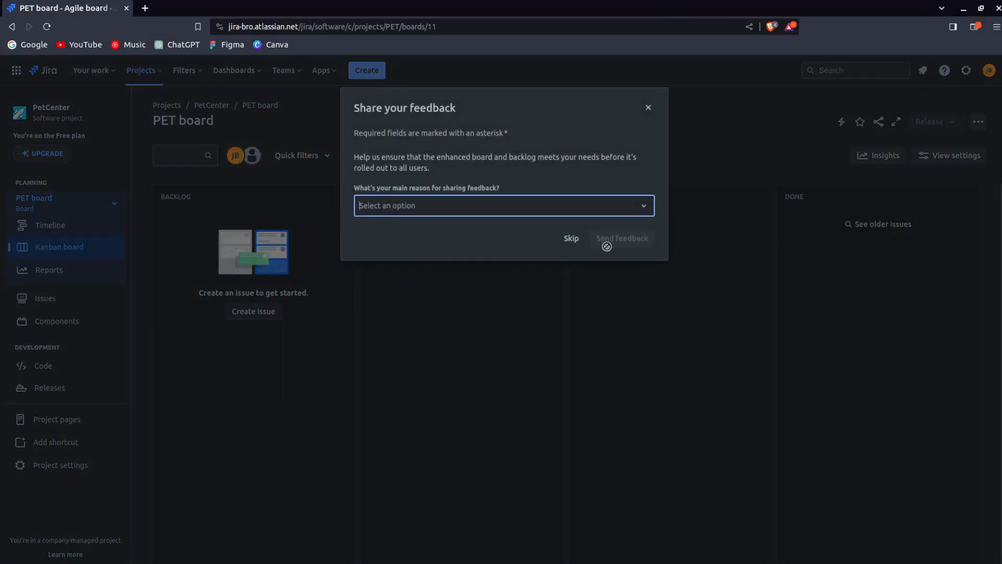
{"action": "left_click", "coordinate": [570, 241]}
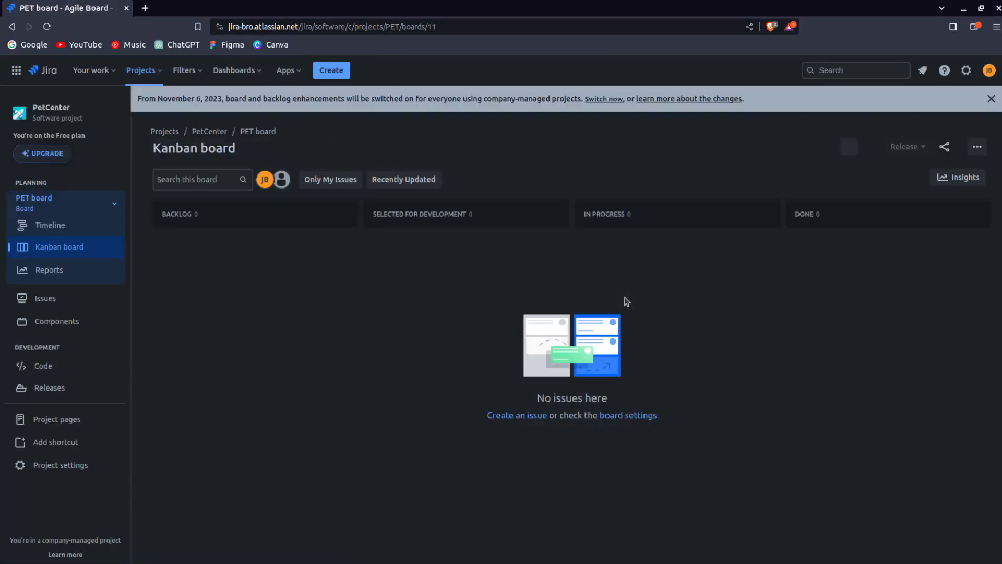
{"action": "left_click", "coordinate": [991, 99]}
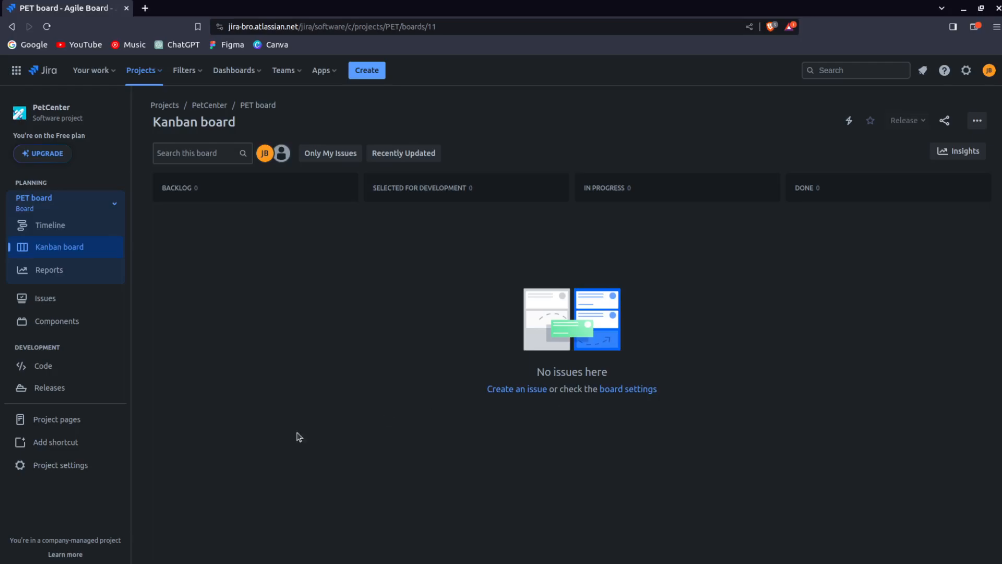
Step: Examine the PetCenter project's details settings, from name and category to project lead and default assignee, without saving
{"action": "left_click", "coordinate": [55, 470]}
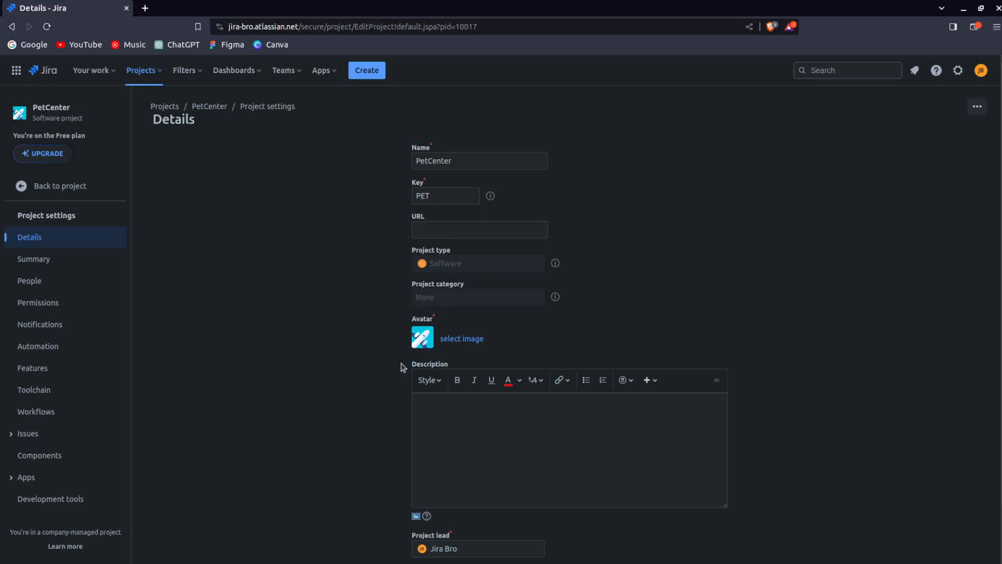
{"action": "scroll", "coordinate": [553, 387], "scroll_direction": "down", "scroll_amount": 2}
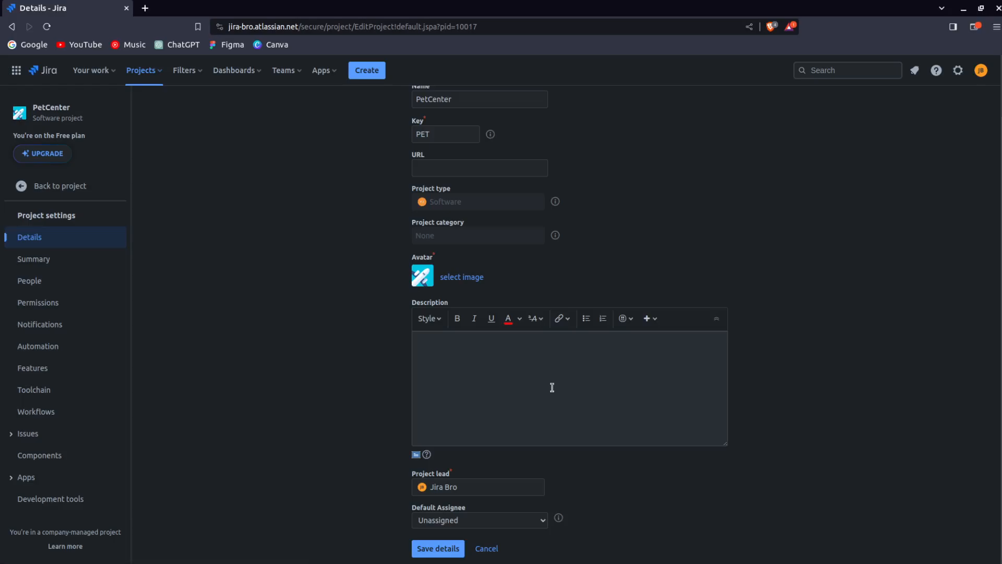
{"action": "scroll", "coordinate": [434, 403], "scroll_direction": "up", "scroll_amount": 2}
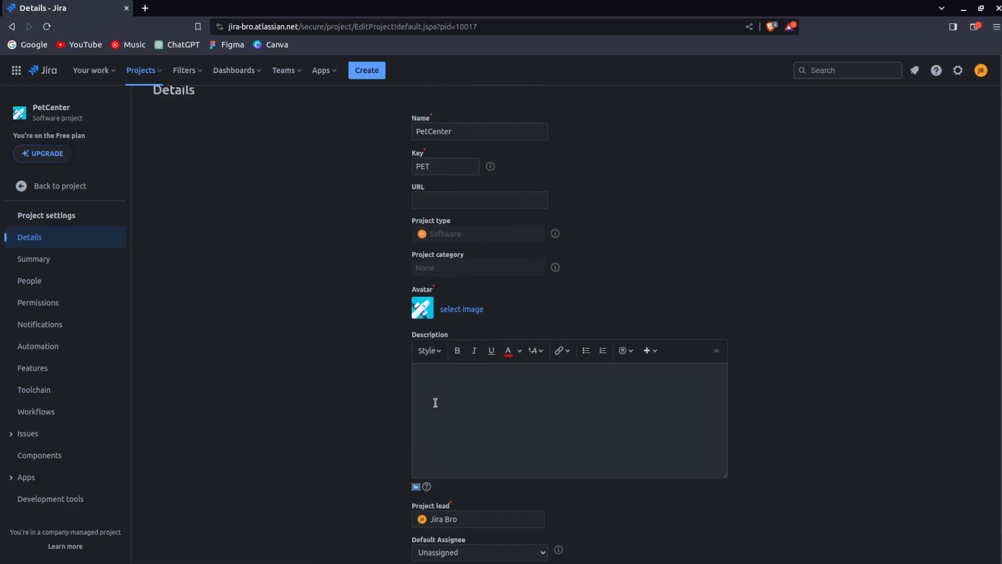
{"action": "scroll", "coordinate": [435, 401], "scroll_direction": "down", "scroll_amount": 2}
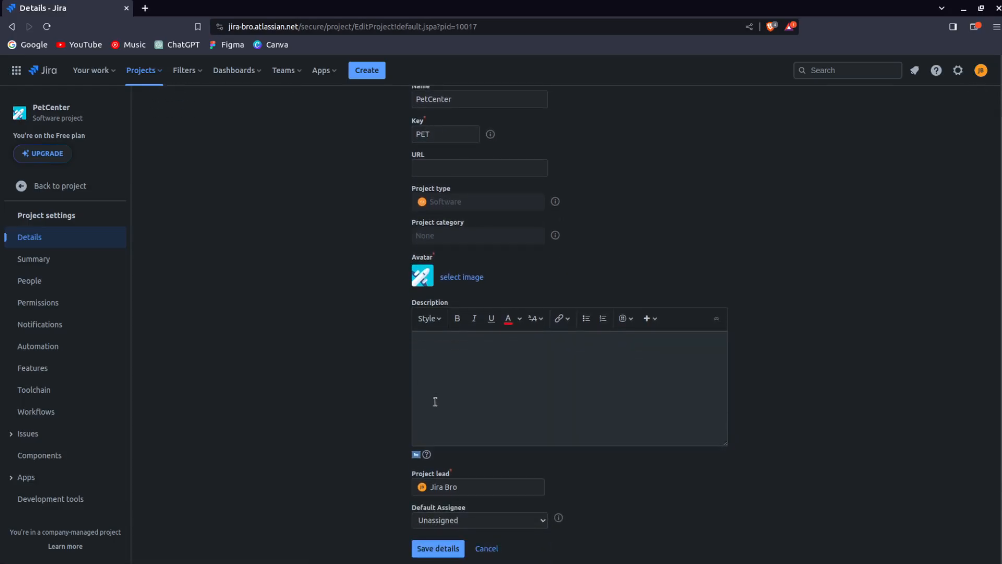
{"action": "left_click", "coordinate": [480, 549]}
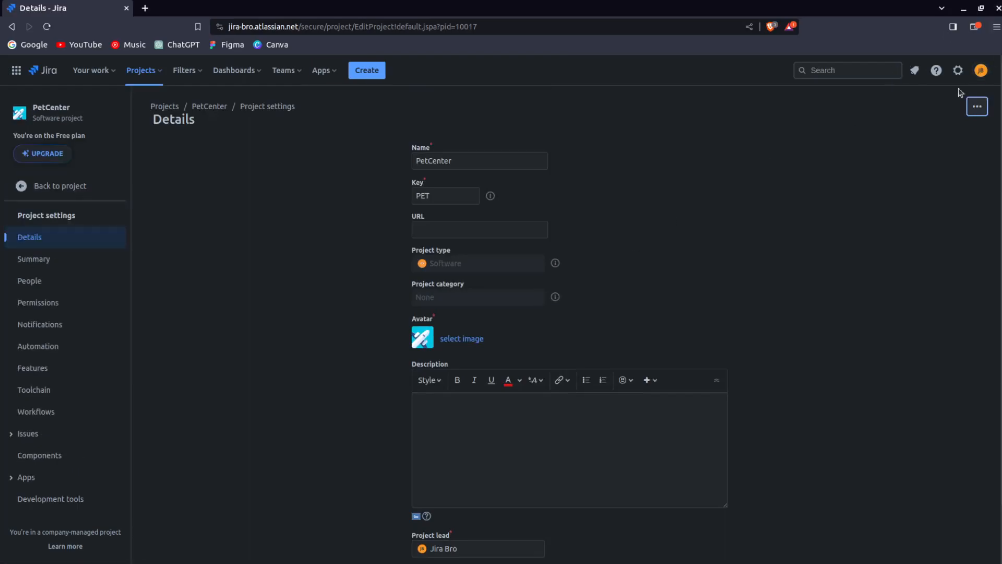
Step: Add a new project category named Business in the Jira projects administration
{"action": "left_click", "coordinate": [958, 71]}
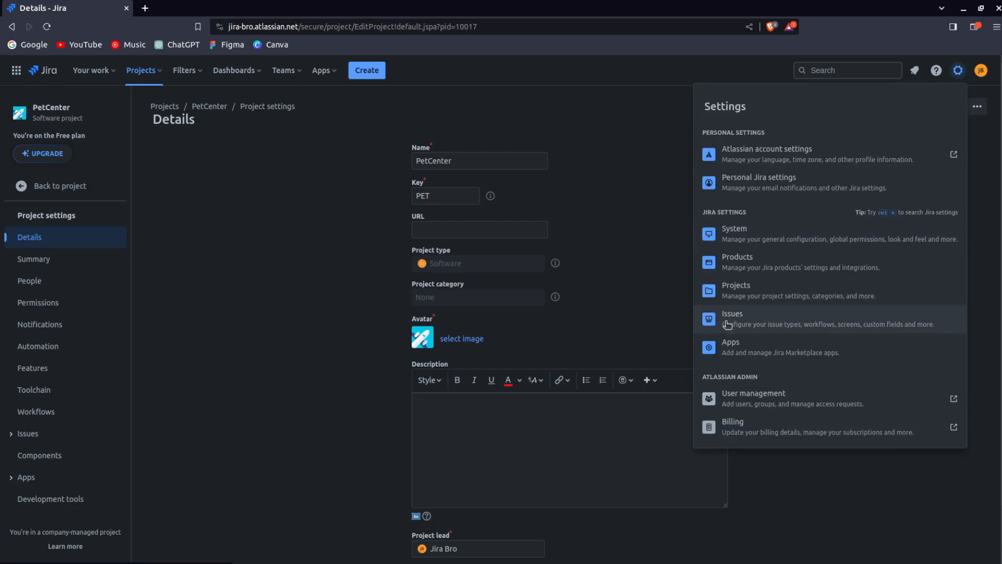
{"action": "left_click", "coordinate": [731, 290]}
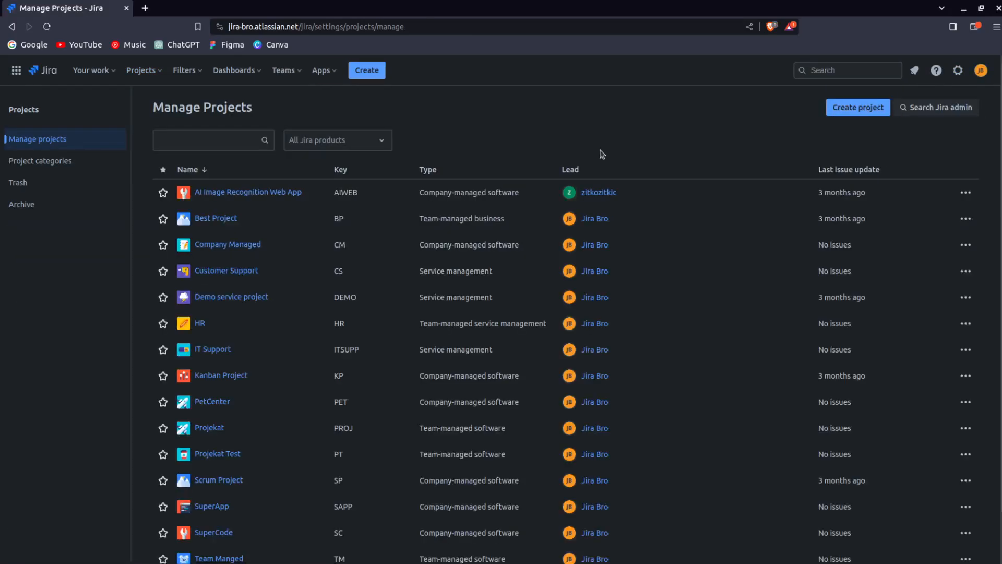
{"action": "left_click", "coordinate": [54, 162]}
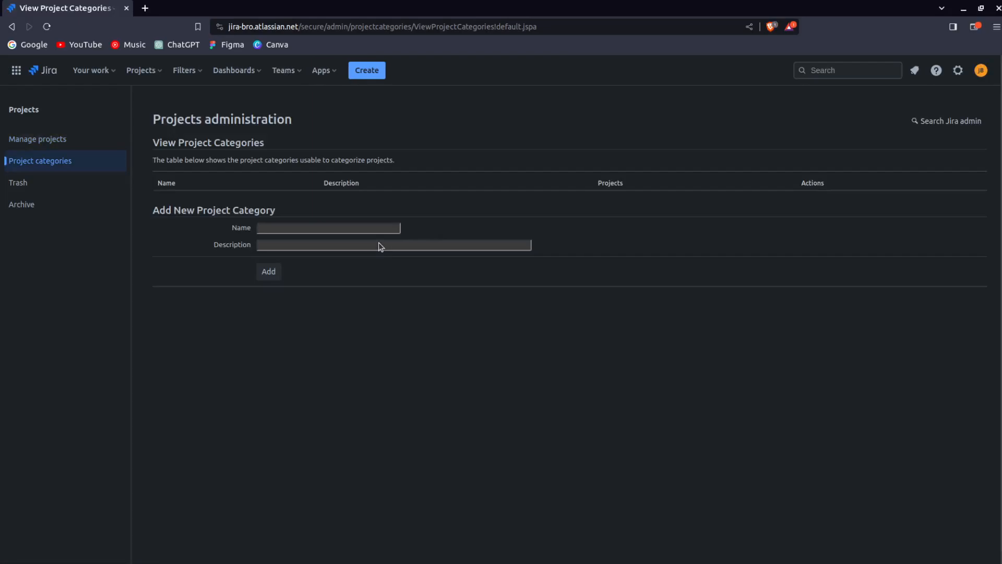
{"action": "type", "text": "Business"}
{"action": "left_click", "coordinate": [269, 272]}
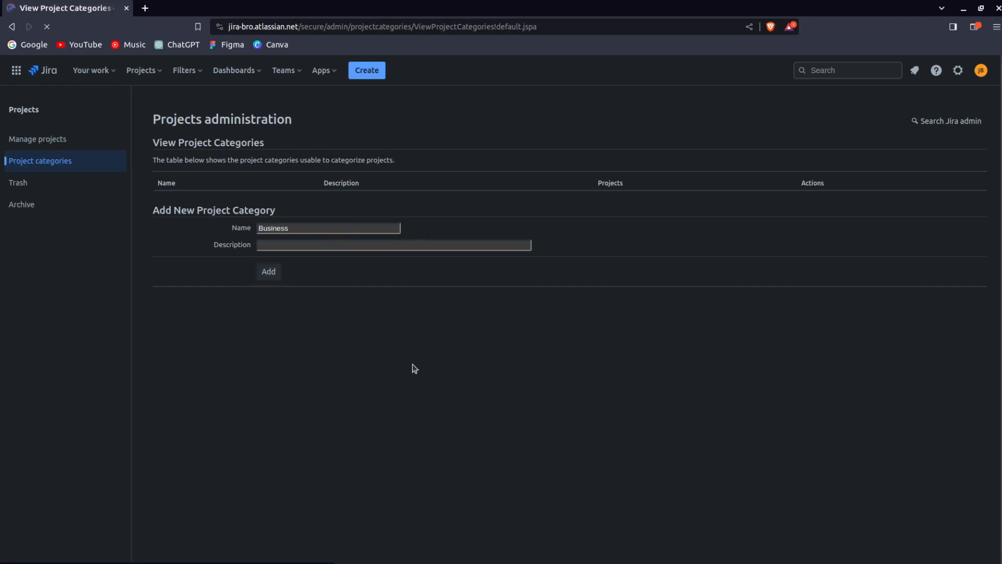
Step: Set the PetCenter project's category to Business and save its details
{"action": "left_click", "coordinate": [134, 74]}
{"action": "left_click", "coordinate": [182, 127]}
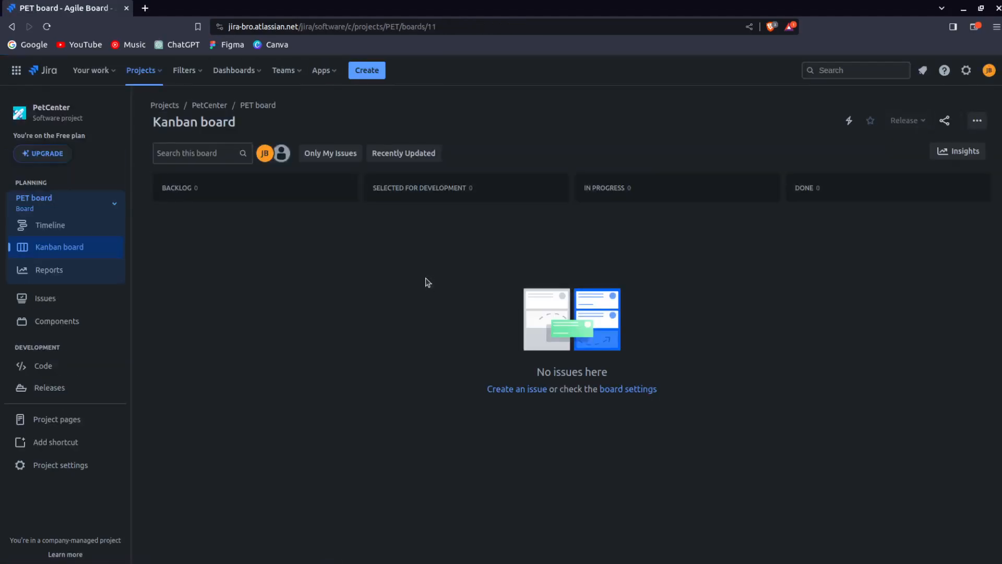
{"action": "left_click", "coordinate": [58, 465]}
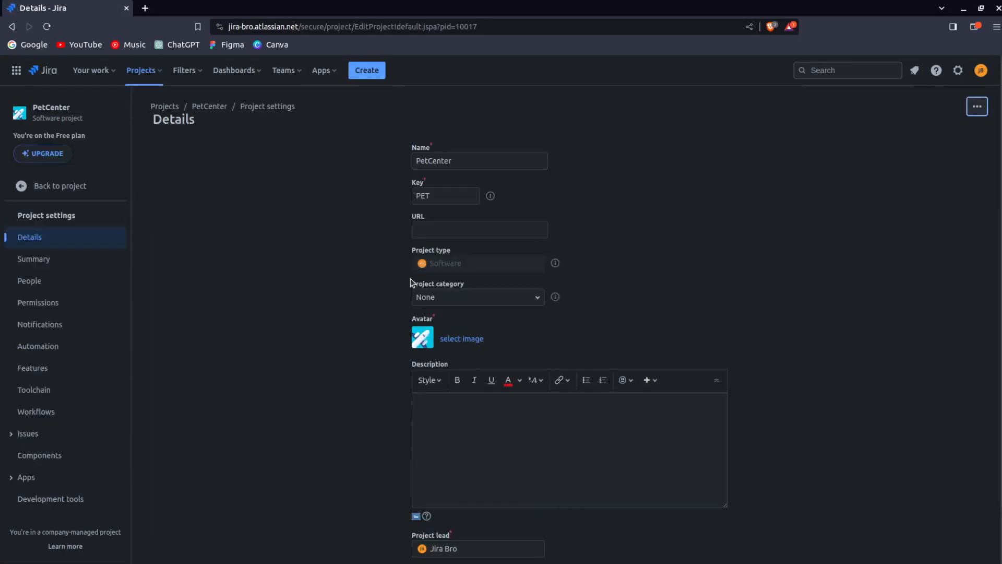
{"action": "left_click", "coordinate": [452, 297]}
{"action": "left_click", "coordinate": [440, 322]}
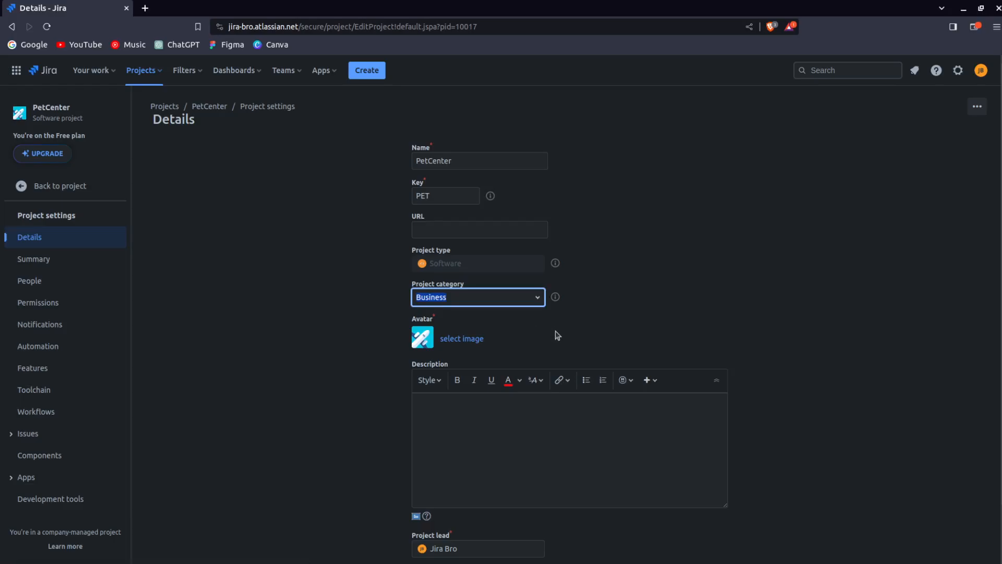
{"action": "scroll", "coordinate": [555, 333], "scroll_direction": "down", "scroll_amount": 2}
{"action": "left_click", "coordinate": [441, 554]}
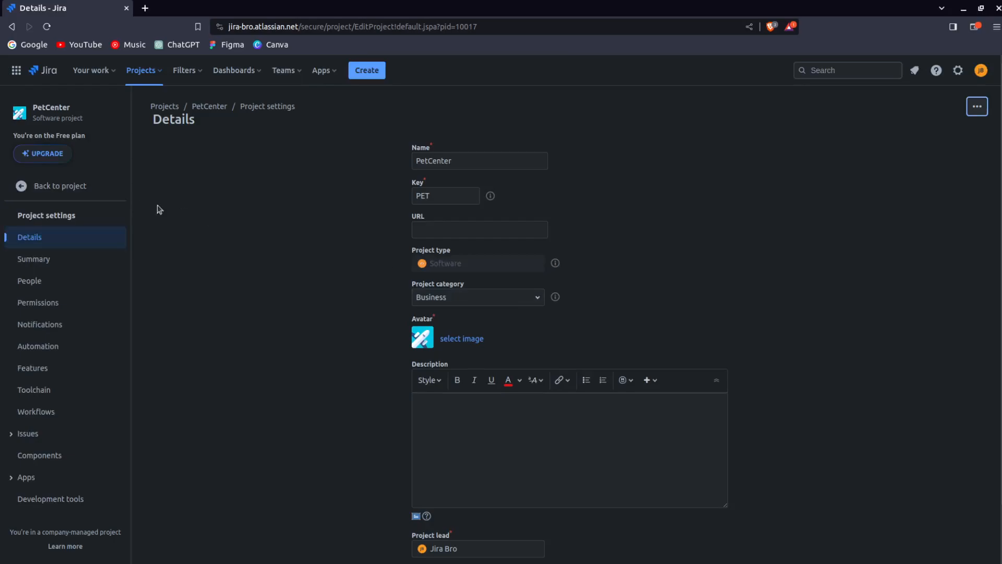
Step: Open the PetCenter project's people settings and check the availability of adding people
{"action": "left_click", "coordinate": [82, 187]}
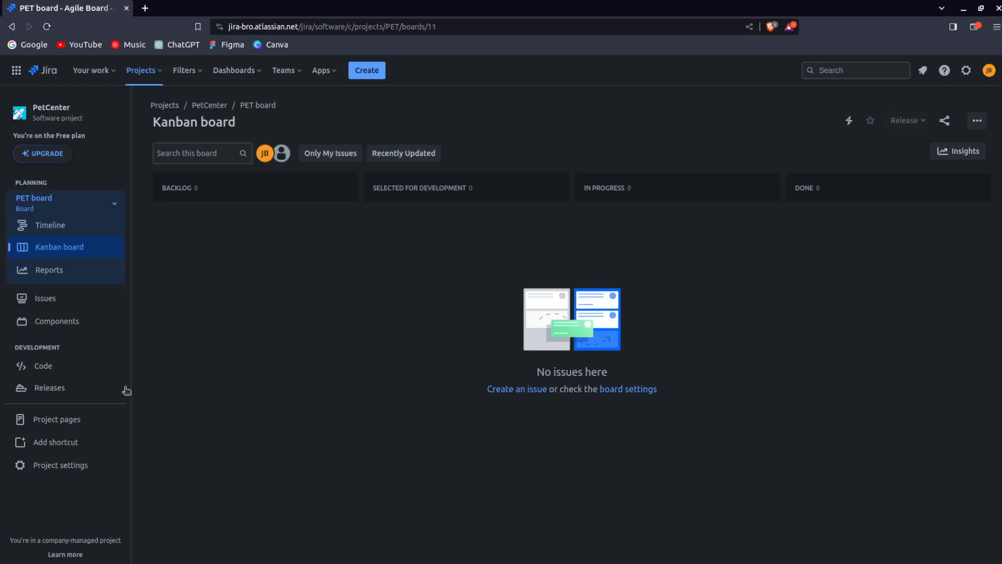
{"action": "left_click", "coordinate": [72, 464]}
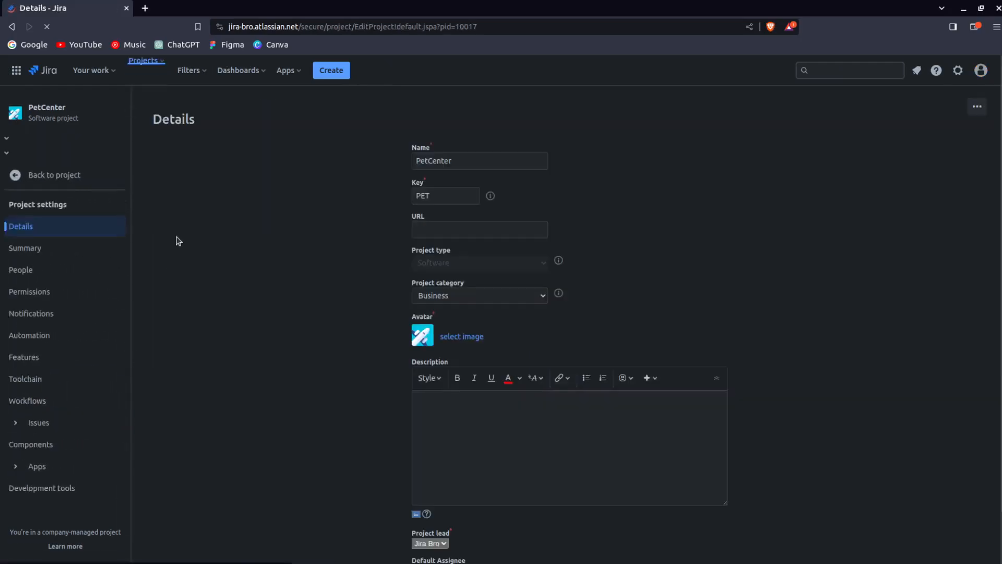
{"action": "left_click", "coordinate": [73, 238]}
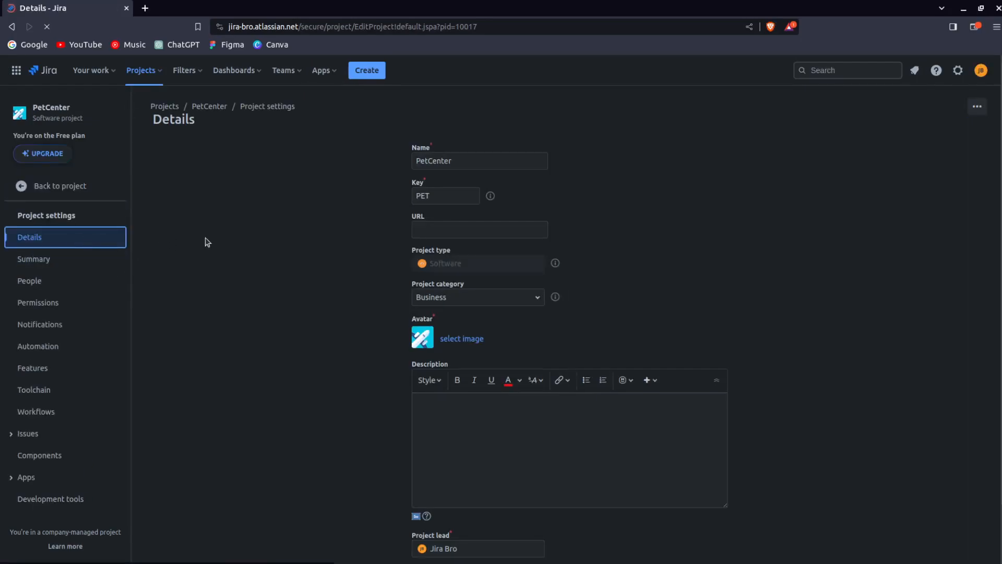
{"action": "left_click", "coordinate": [105, 284]}
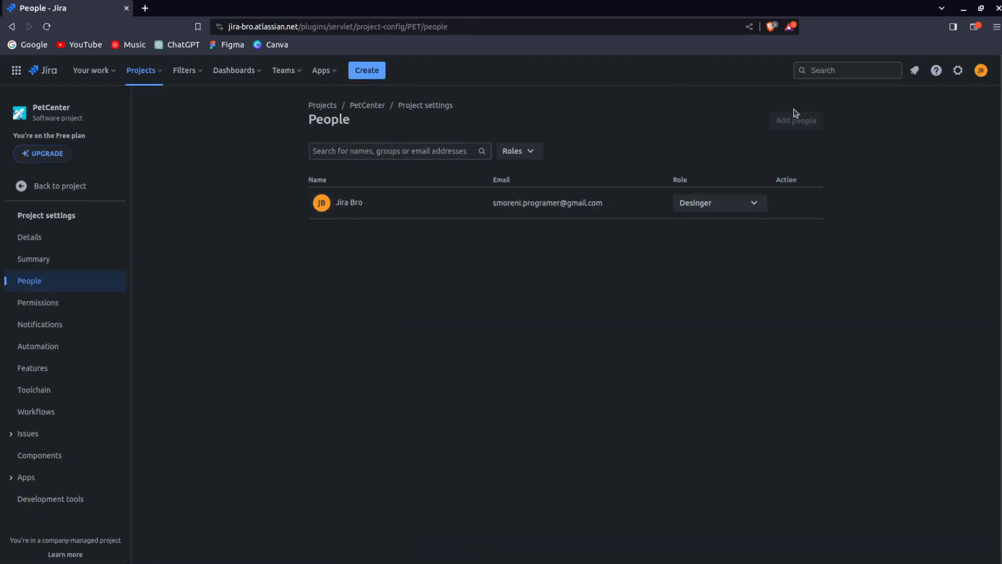
{"action": "mouse_move", "coordinate": [774, 120]}
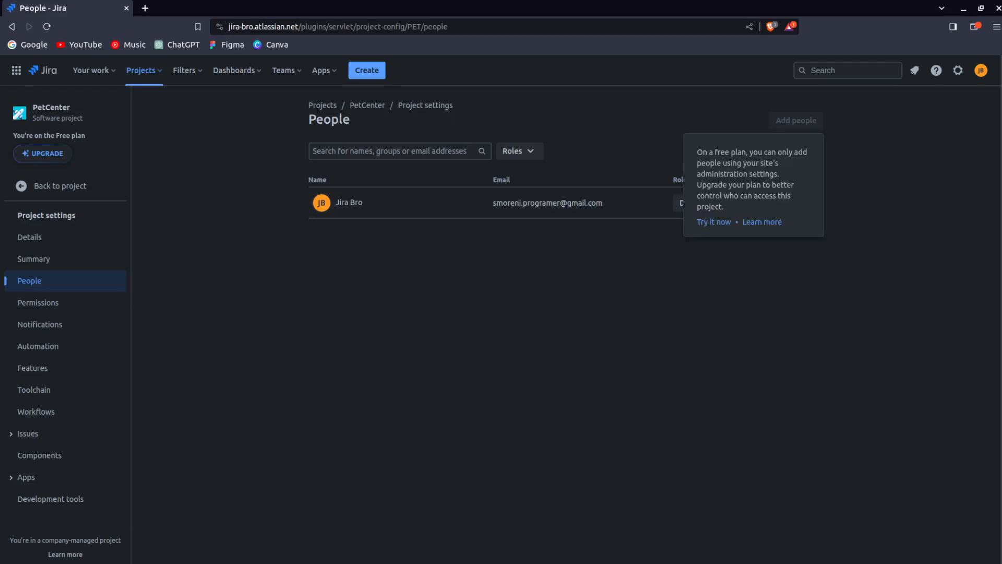
{"action": "left_click", "coordinate": [958, 70]}
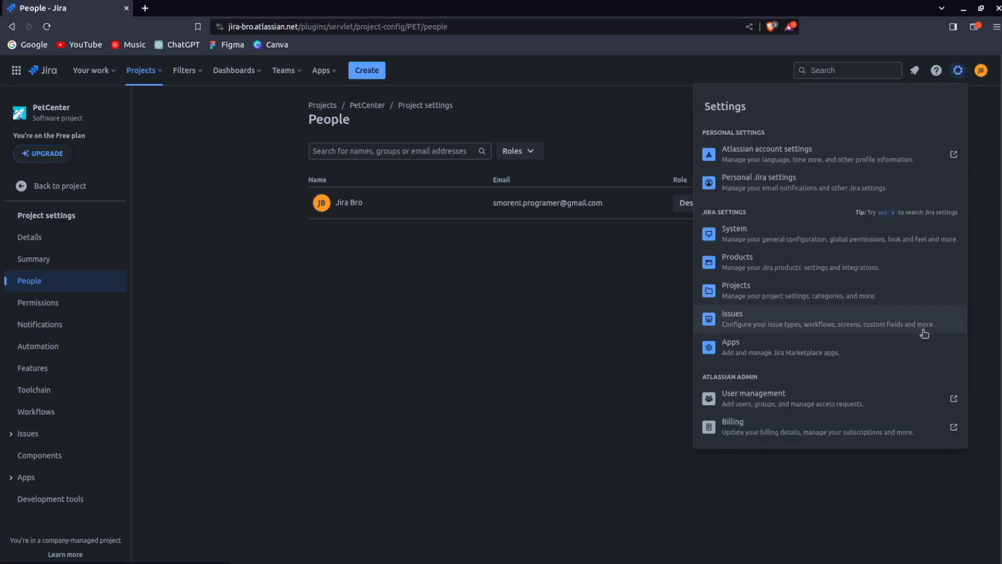
{"action": "left_click", "coordinate": [401, 372]}
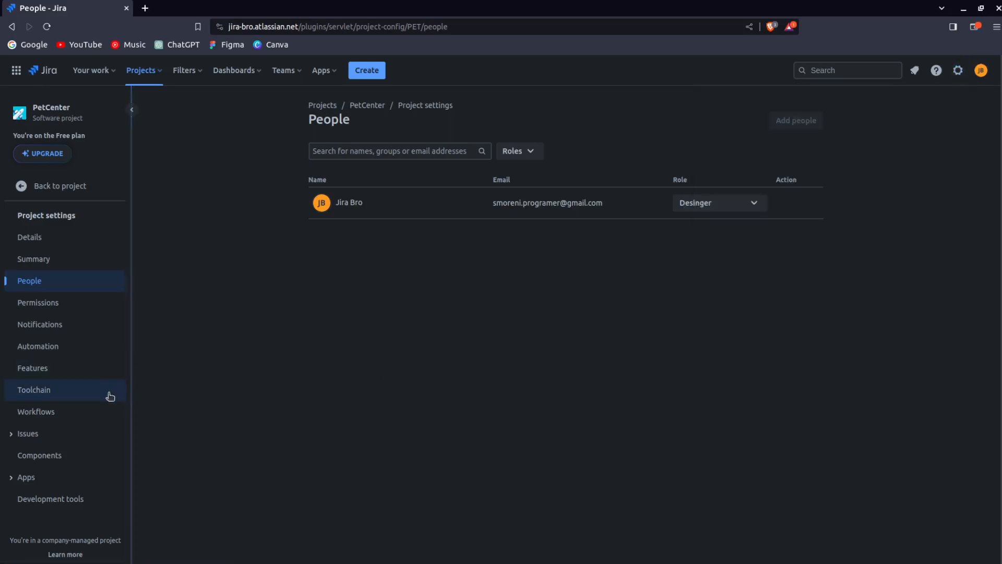
Step: View the diagram of the PetCenter project's Software Simplified Workflow from its workflow settings, enlarged for reading
{"action": "left_click", "coordinate": [69, 415]}
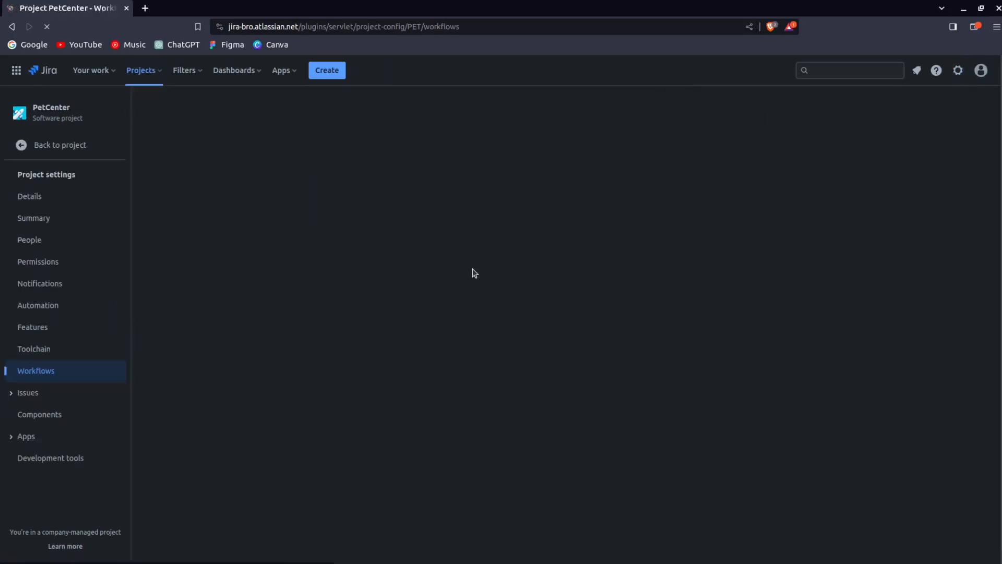
{"action": "left_click", "coordinate": [400, 218]}
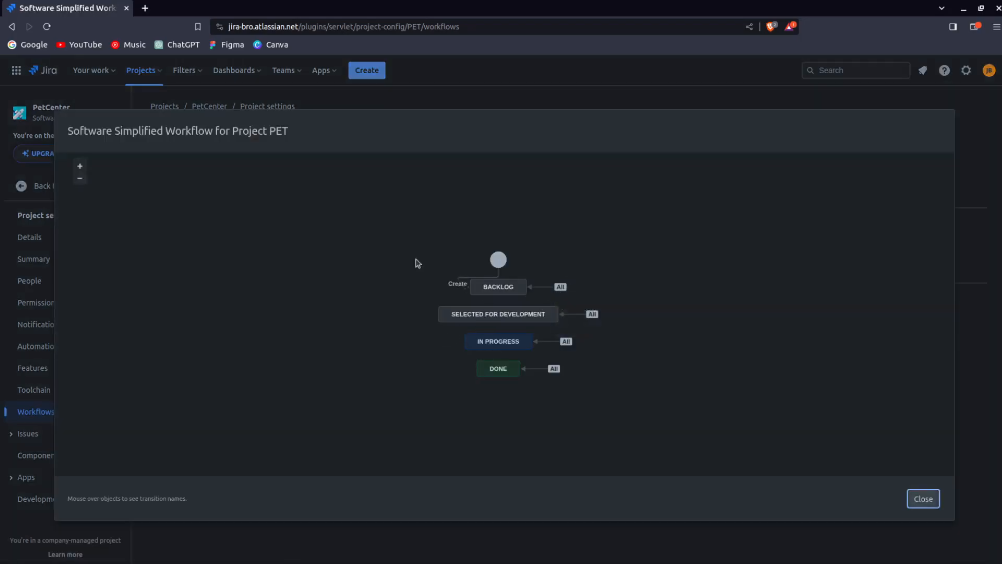
{"action": "left_click", "coordinate": [79, 166]}
{"action": "left_click", "coordinate": [79, 166]}
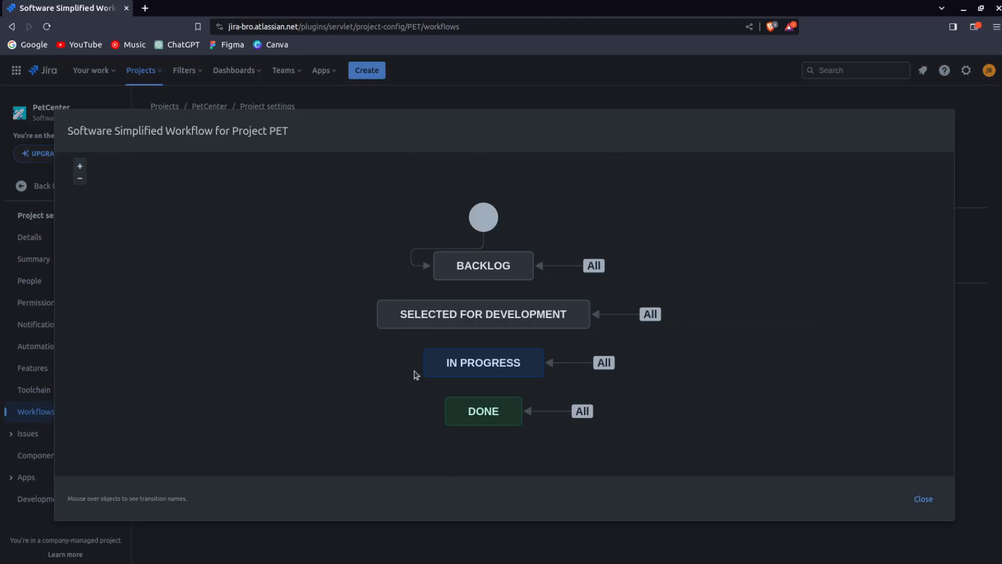
{"action": "left_click", "coordinate": [924, 500]}
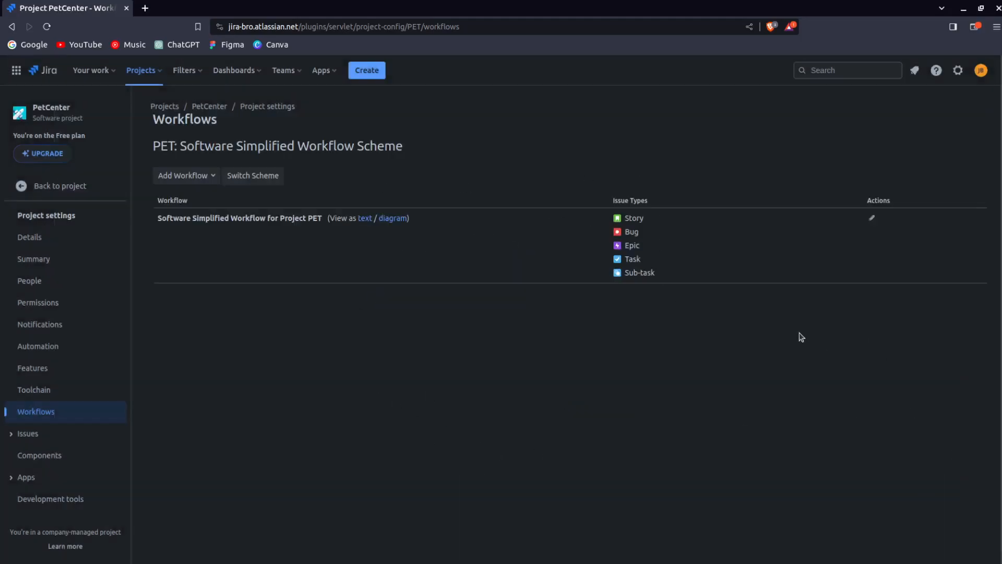
Step: Locate the Software Simplified Workflow for Project PET among the active workflows in the Jira issues administration
{"action": "left_click", "coordinate": [958, 70]}
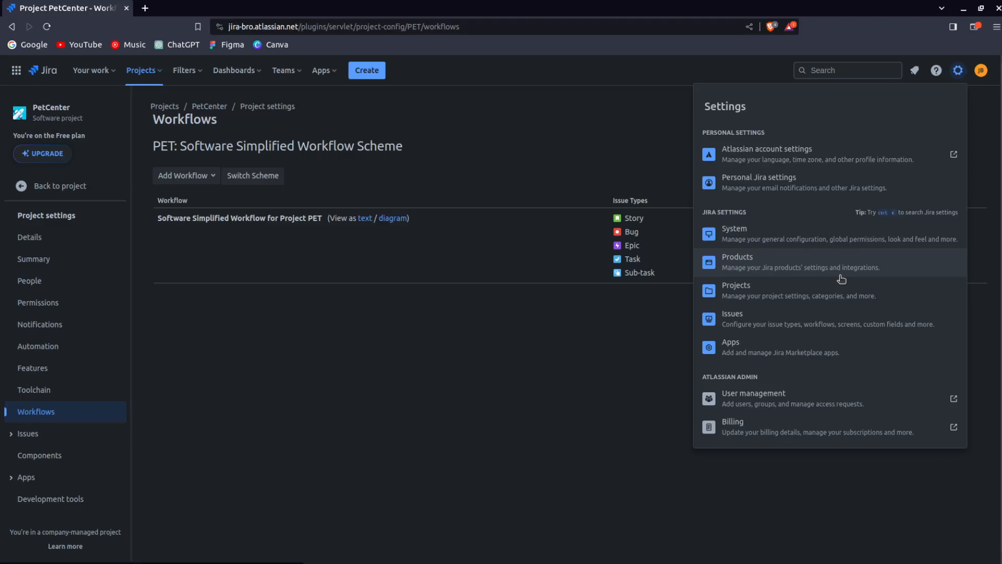
{"action": "left_click", "coordinate": [792, 319]}
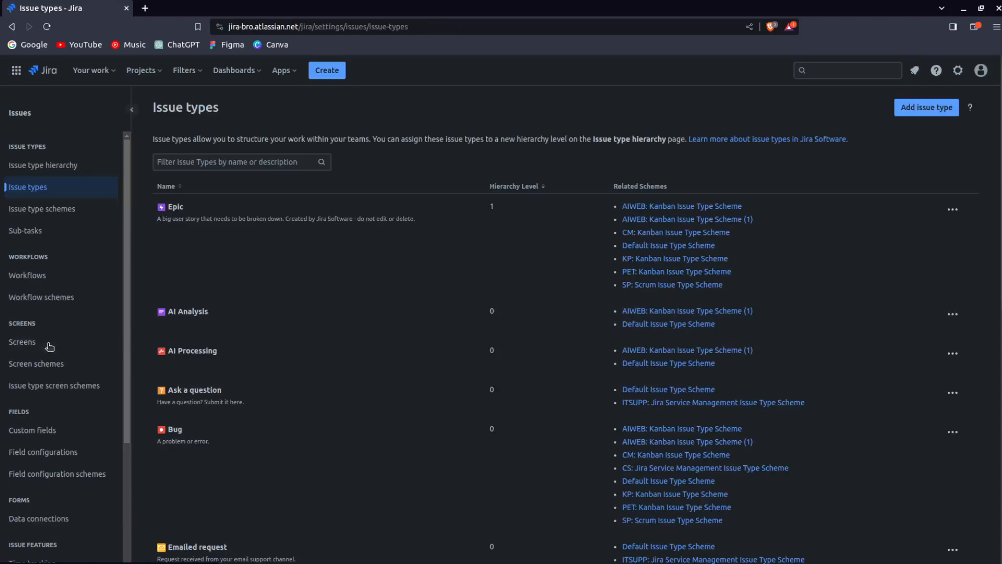
{"action": "left_click", "coordinate": [61, 275]}
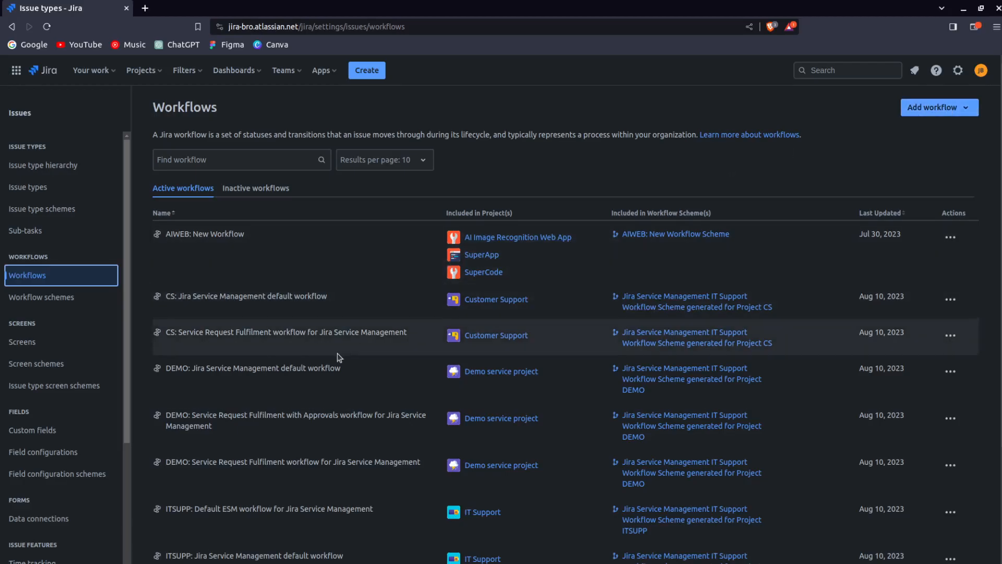
{"action": "scroll", "coordinate": [339, 354], "scroll_direction": "down", "scroll_amount": 3}
{"action": "scroll", "coordinate": [339, 357], "scroll_direction": "up", "scroll_amount": 3}
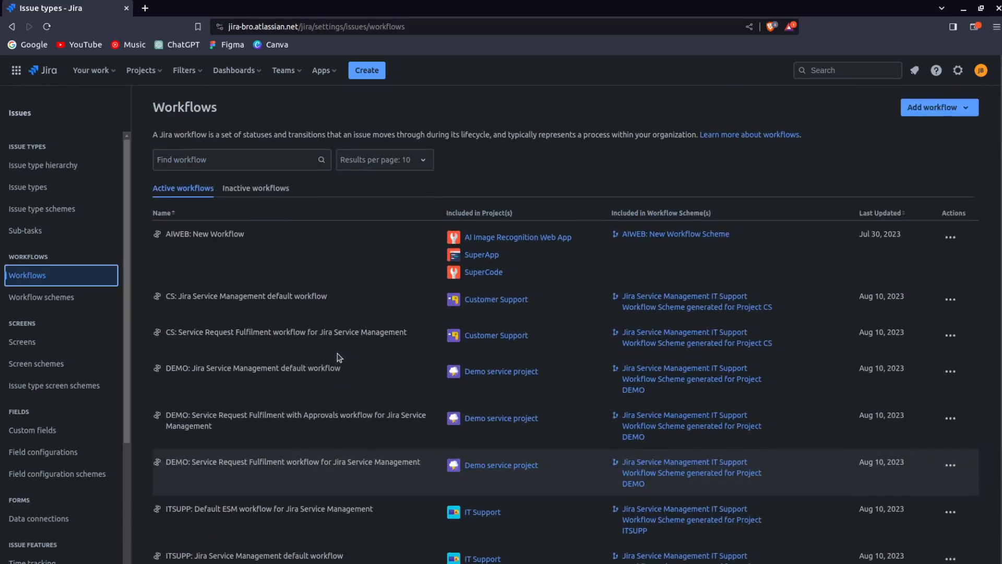
{"action": "scroll", "coordinate": [338, 358], "scroll_direction": "down", "scroll_amount": 5}
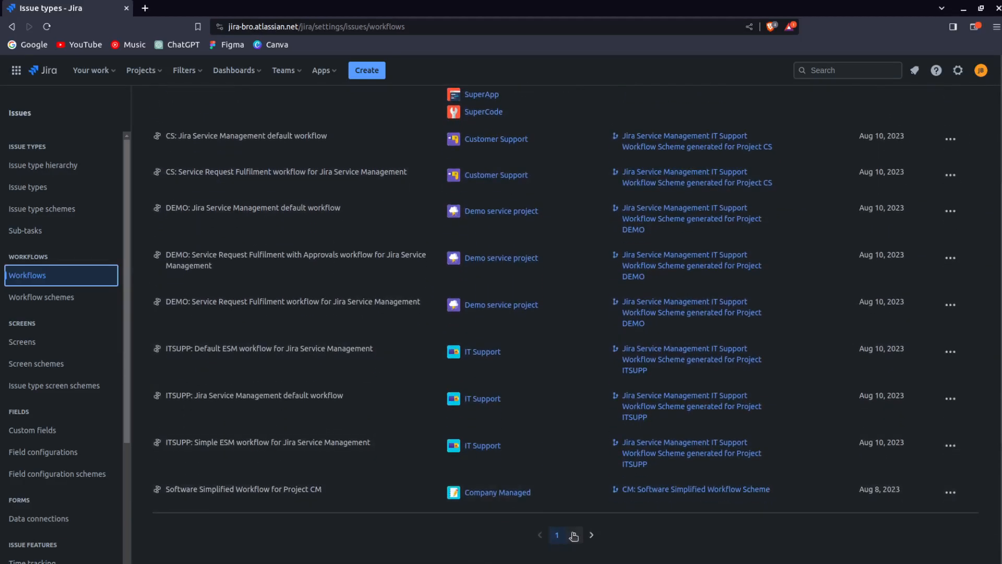
{"action": "left_click", "coordinate": [572, 535]}
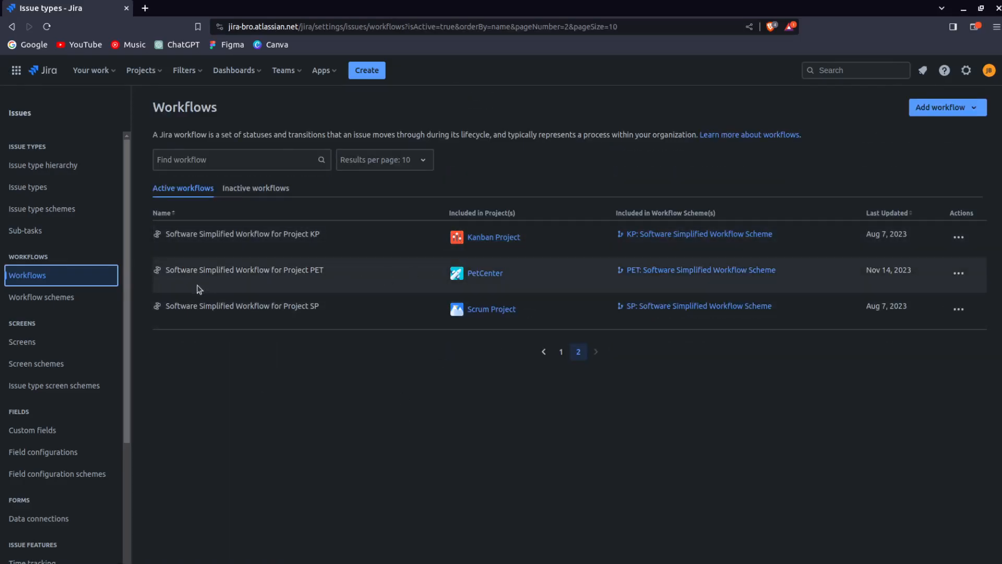
{"action": "left_click_drag", "start_coordinate": [172, 272], "coordinate": [342, 275]}
{"action": "left_click", "coordinate": [345, 275]}
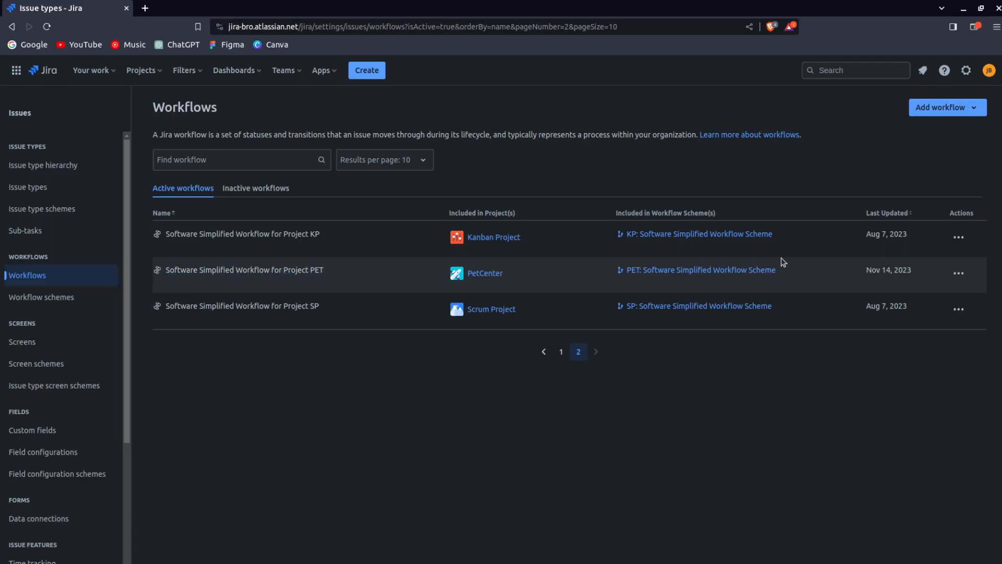
Step: Copy the Software Simplified Workflow for Project PET as a new workflow named PET workflow with an empty description
{"action": "left_click", "coordinate": [959, 273]}
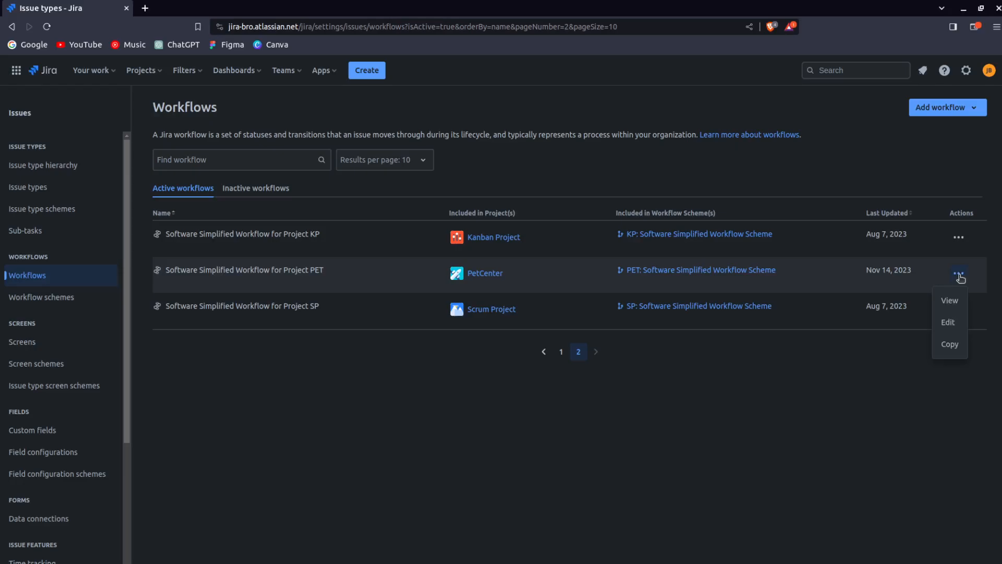
{"action": "left_click", "coordinate": [951, 343]}
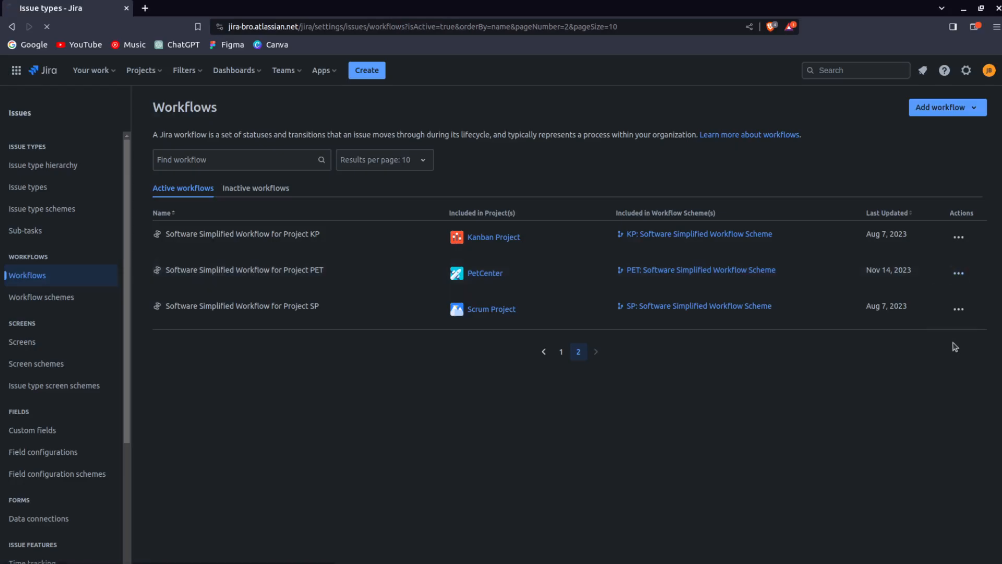
{"action": "key", "text": "BackSpace"}
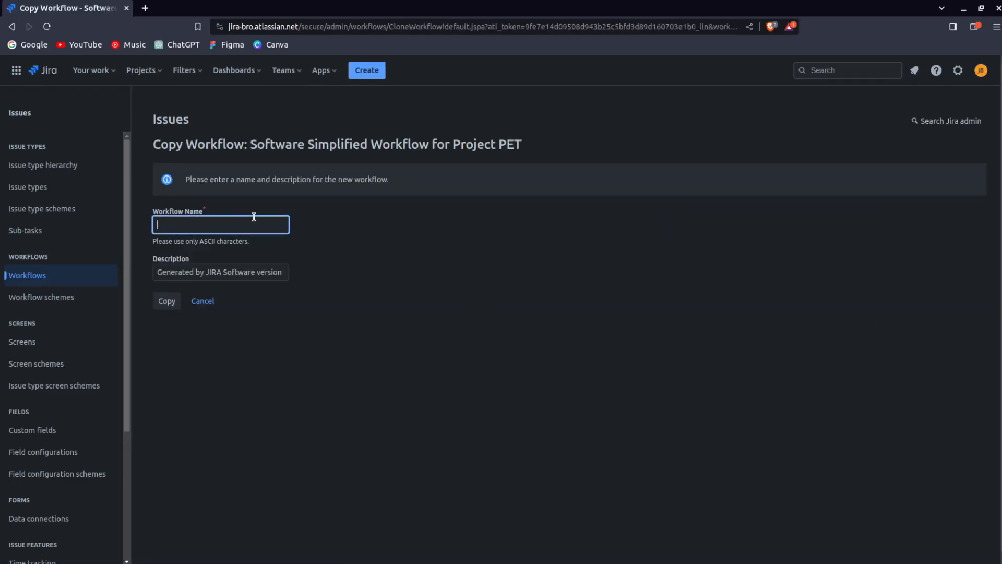
{"action": "type", "text": "PET workflow"}
{"action": "left_click_drag", "start_coordinate": [155, 271], "coordinate": [407, 259]}
{"action": "key", "text": "BackSpace"}
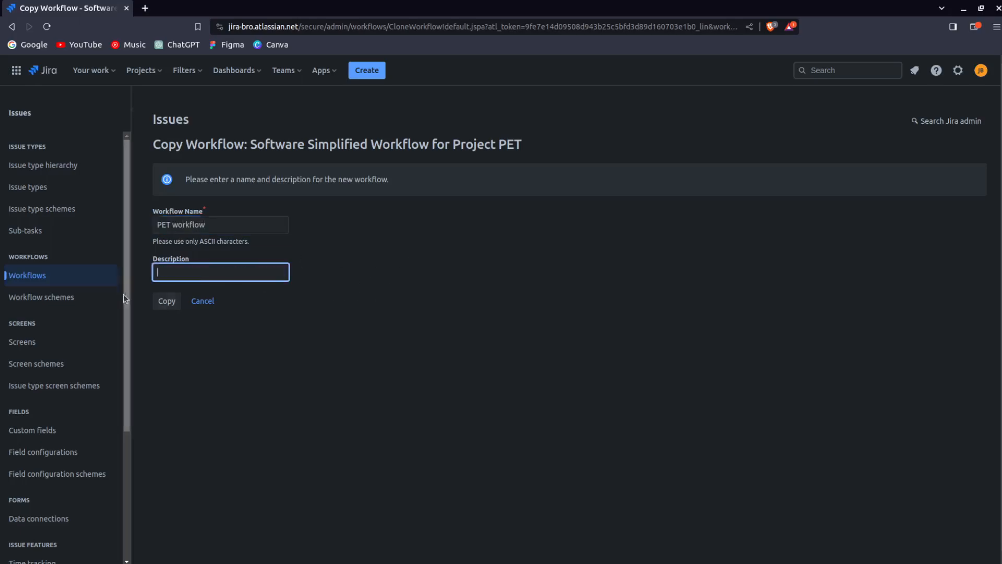
{"action": "left_click", "coordinate": [166, 301]}
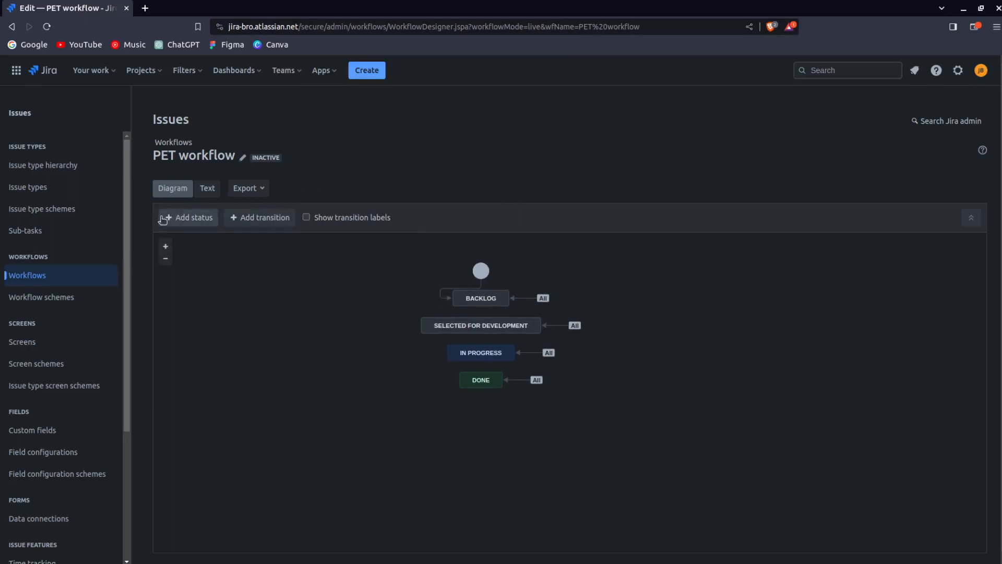
Step: Add the existing To Do status to the workflow and place it in line with Backlog, clear of its transition
{"action": "left_click", "coordinate": [186, 217]}
{"action": "type", "text": "TO"}
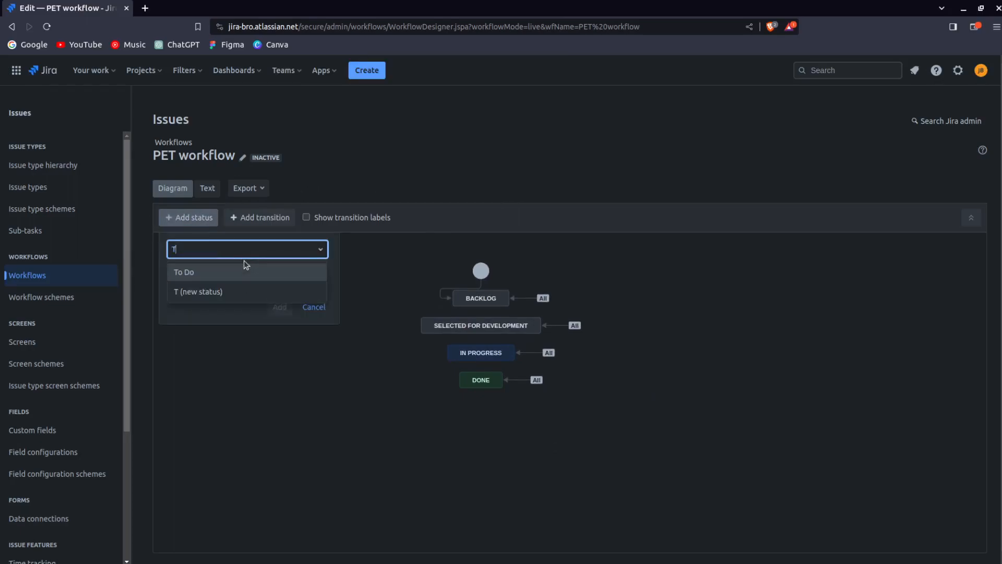
{"action": "left_click", "coordinate": [245, 268]}
{"action": "left_click", "coordinate": [279, 306]}
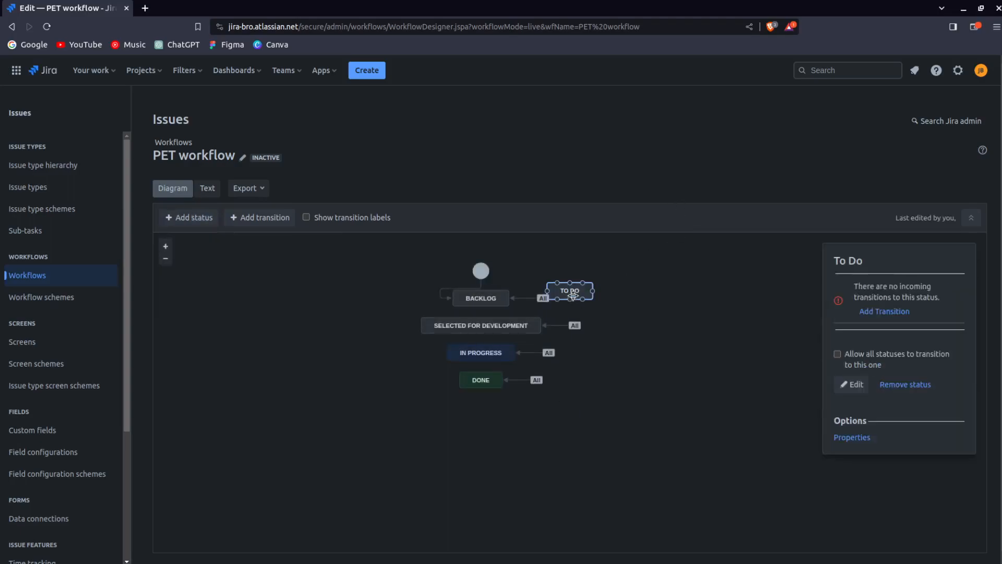
{"action": "left_click_drag", "start_coordinate": [574, 295], "coordinate": [593, 284]}
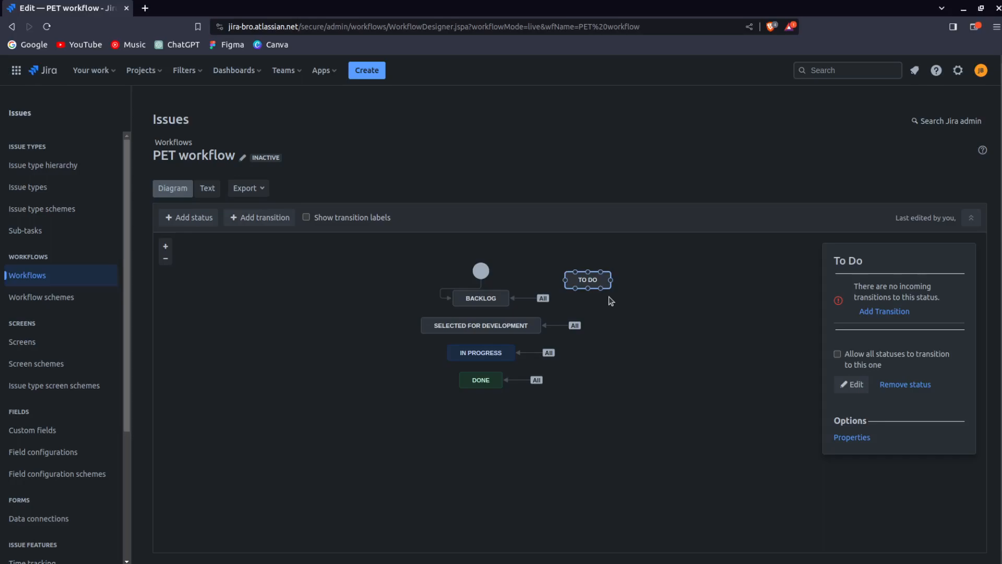
{"action": "left_click_drag", "start_coordinate": [594, 280], "coordinate": [593, 297]}
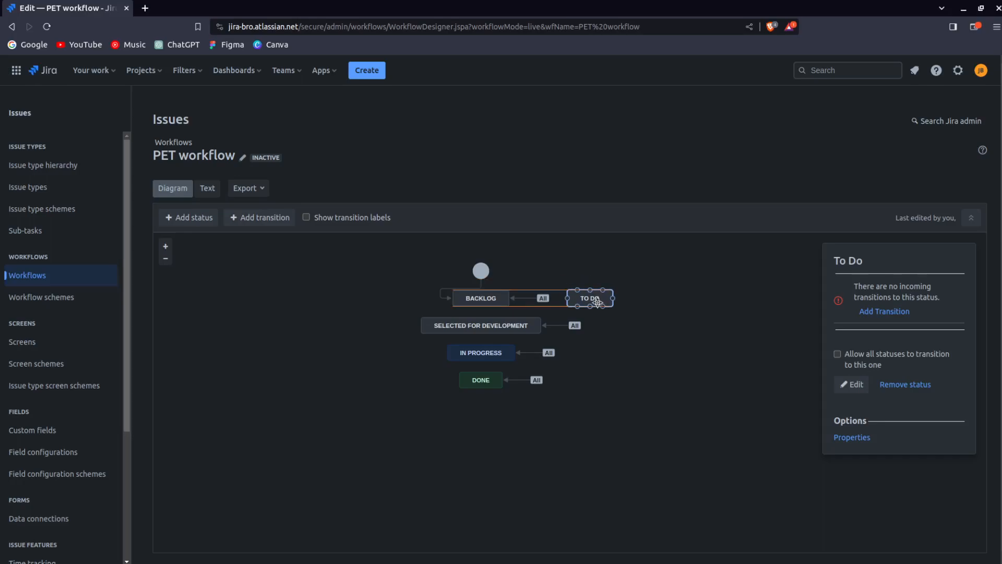
{"action": "left_click", "coordinate": [675, 334]}
Step: Change the destination of the Create transition from Backlog to the To Do status and save the change
{"action": "left_click", "coordinate": [473, 295]}
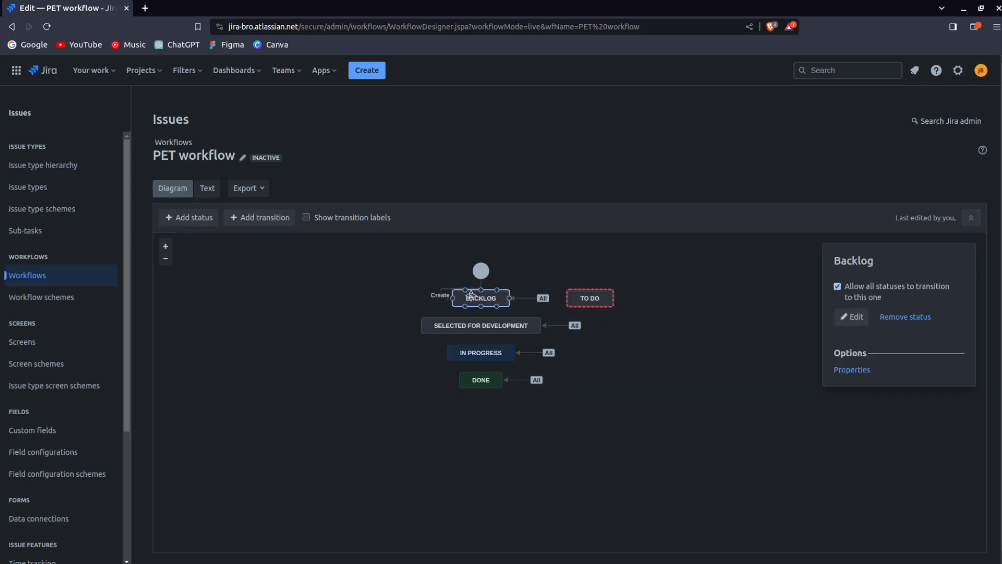
{"action": "left_click", "coordinate": [444, 301]}
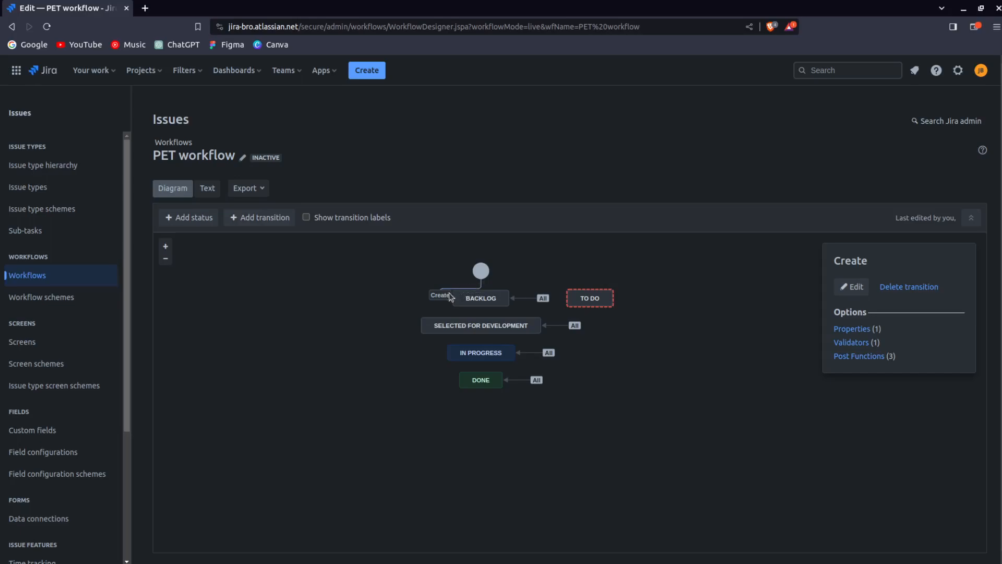
{"action": "left_click", "coordinate": [424, 311]}
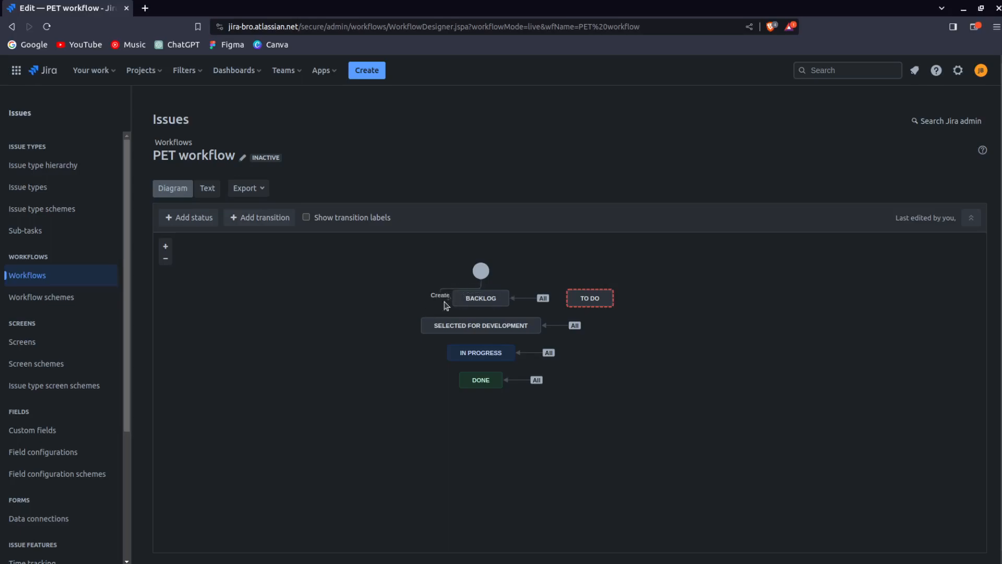
{"action": "left_click", "coordinate": [165, 246]}
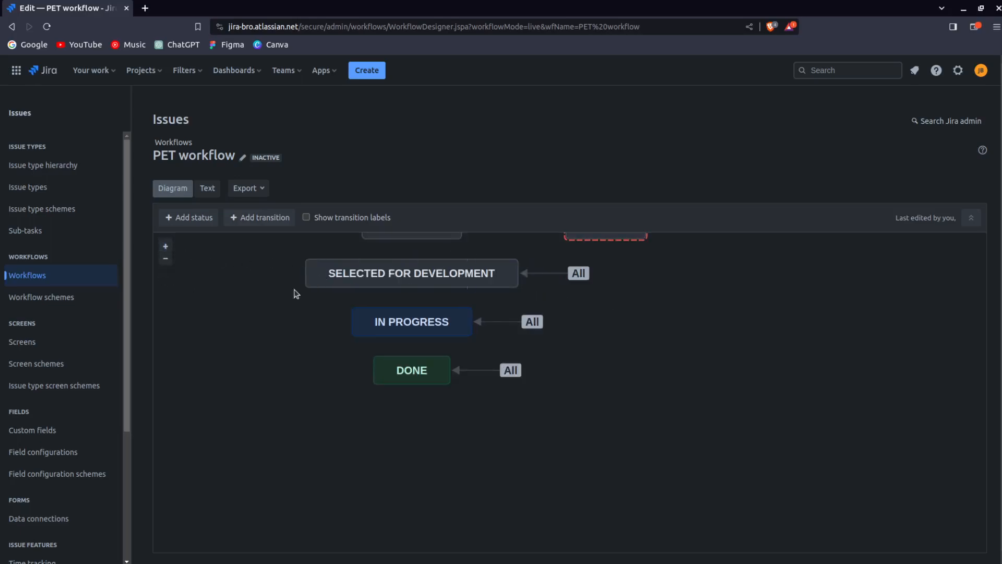
{"action": "left_click_drag", "start_coordinate": [276, 302], "coordinate": [284, 414]}
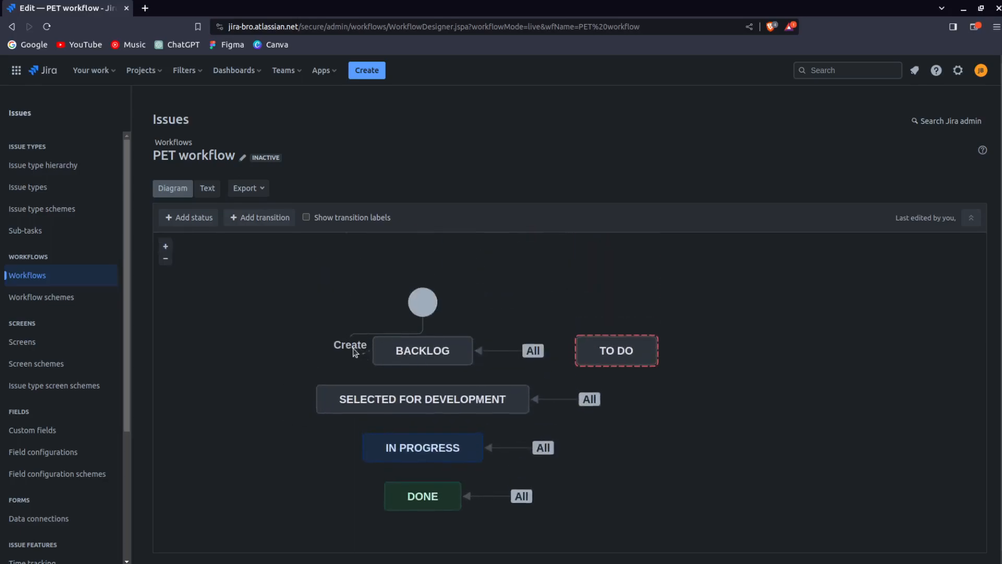
{"action": "left_click", "coordinate": [354, 351]}
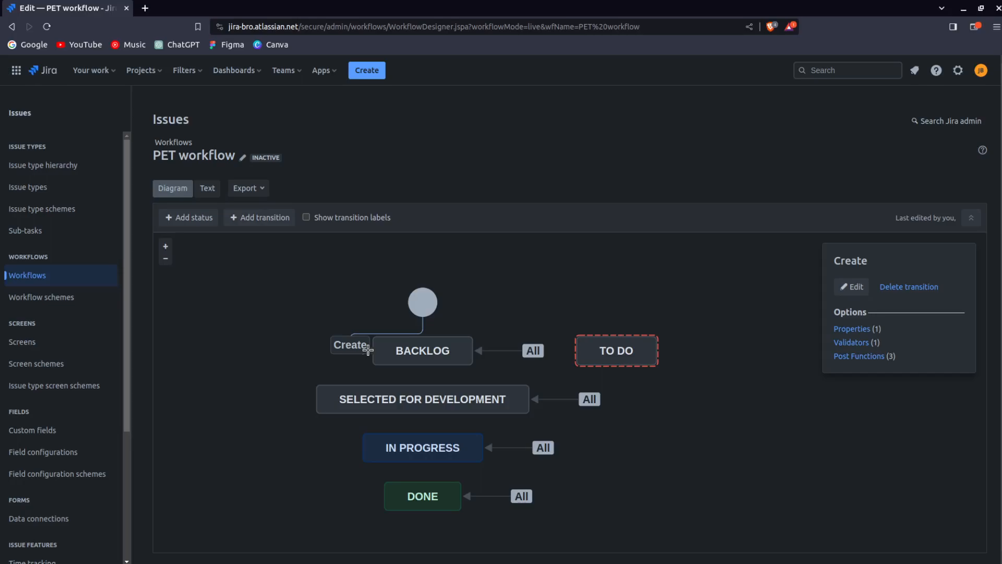
{"action": "left_click_drag", "start_coordinate": [368, 349], "coordinate": [616, 335]}
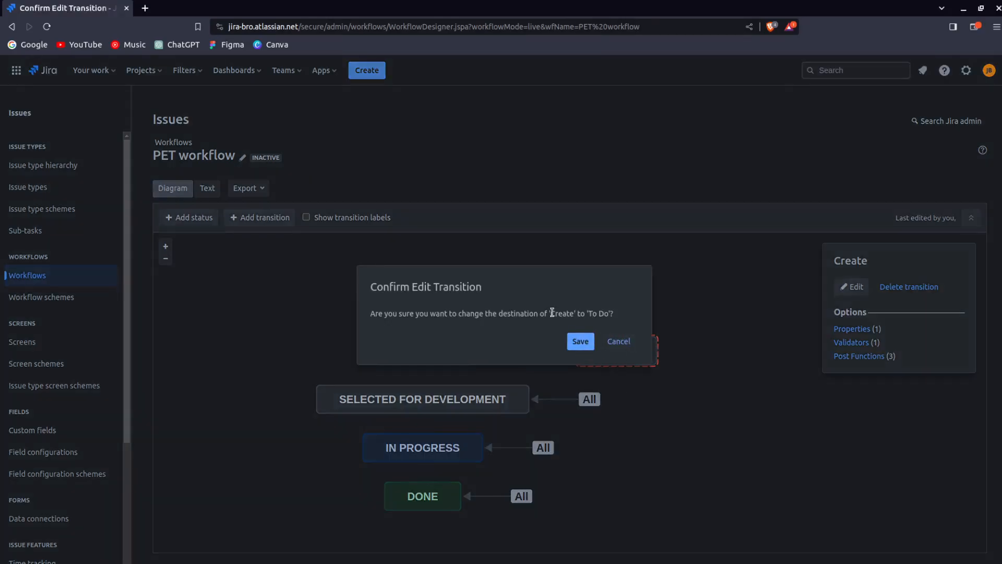
{"action": "left_click", "coordinate": [571, 345]}
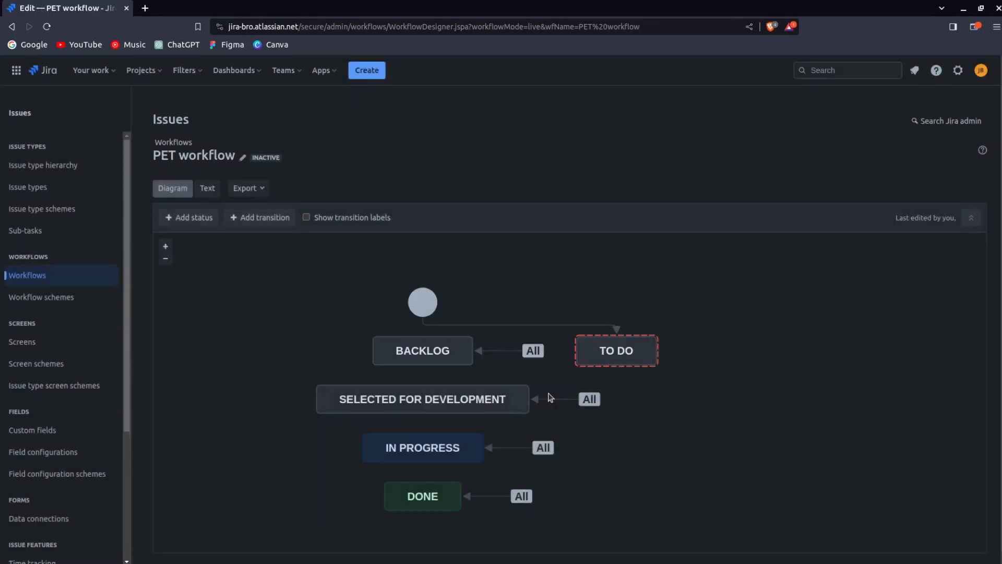
Step: Remove the Backlog status from the workflow and move To Do into its place directly below the start node
{"action": "left_click", "coordinate": [442, 358]}
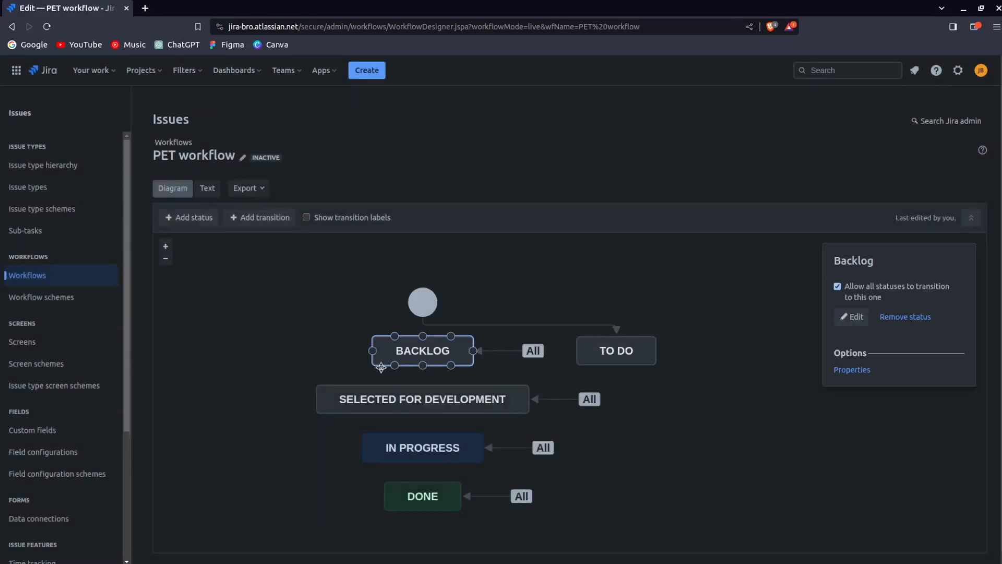
{"action": "key", "text": "Delete"}
{"action": "key", "text": "Return"}
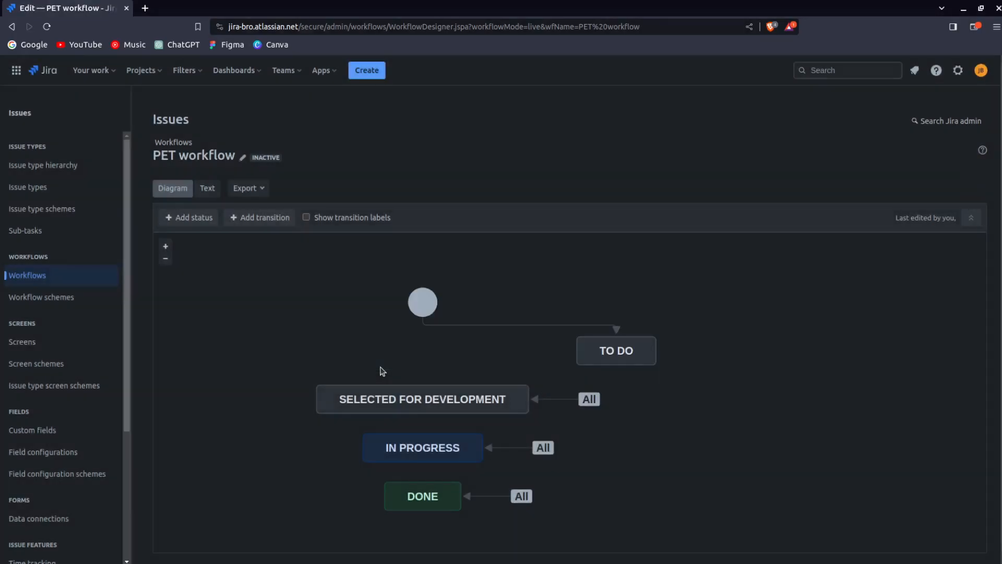
{"action": "left_click_drag", "start_coordinate": [633, 347], "coordinate": [444, 356]}
Step: Remove the Selected for Development status and move In Progress and Done up to close the gap below To Do
{"action": "left_click", "coordinate": [456, 398]}
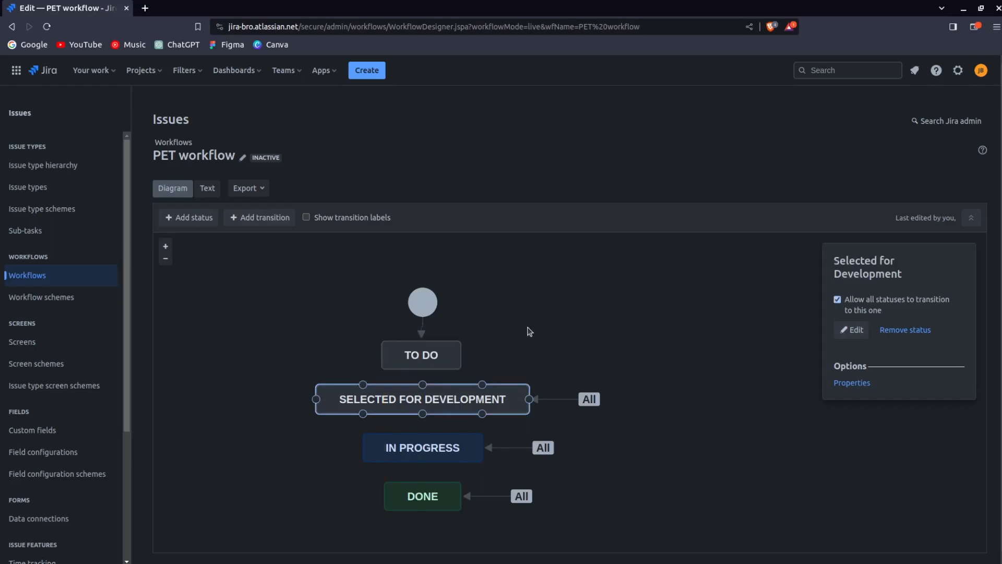
{"action": "key", "text": "Delete"}
{"action": "key", "text": "Return"}
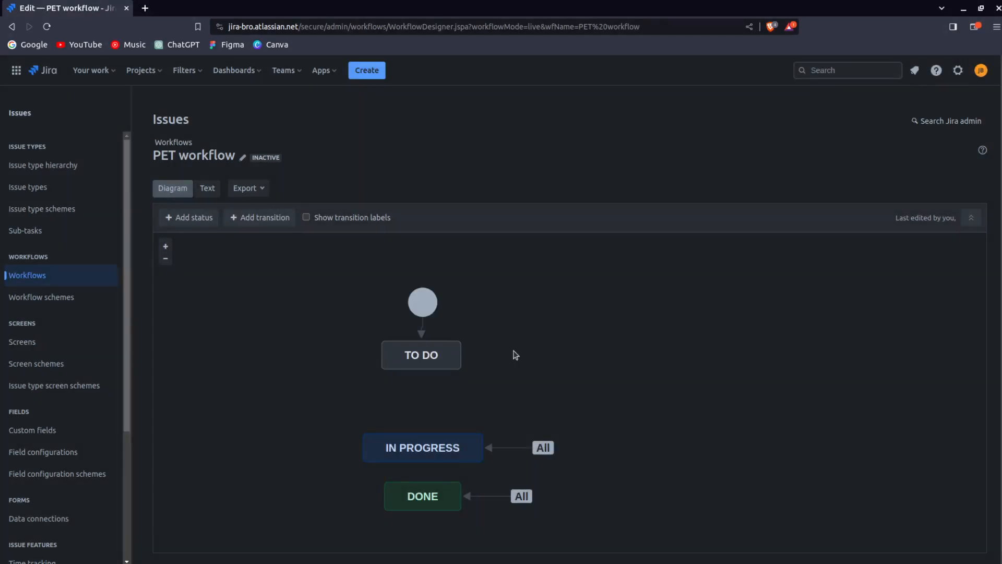
{"action": "left_click_drag", "start_coordinate": [447, 456], "coordinate": [448, 430]}
{"action": "mouse_move", "coordinate": [435, 487]}
{"action": "left_mouse_down"}
{"action": "mouse_move", "coordinate": [435, 464]}
{"action": "mouse_move", "coordinate": [435, 478]}
{"action": "left_mouse_up"}
{"action": "left_click", "coordinate": [626, 432]}
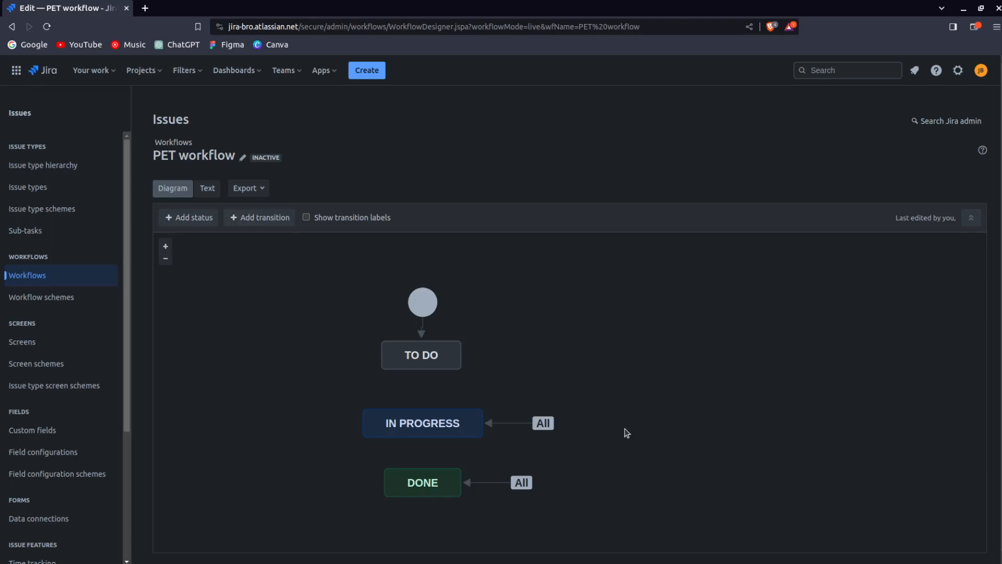
Step: Adjust the In Progress and Done statuses so they are evenly spaced below To Do in the workflow diagram
{"action": "left_click_drag", "start_coordinate": [431, 426], "coordinate": [432, 419]}
{"action": "left_click_drag", "start_coordinate": [437, 483], "coordinate": [438, 486]}
{"action": "left_click_drag", "start_coordinate": [464, 418], "coordinate": [464, 422]}
{"action": "left_click", "coordinate": [599, 402]}
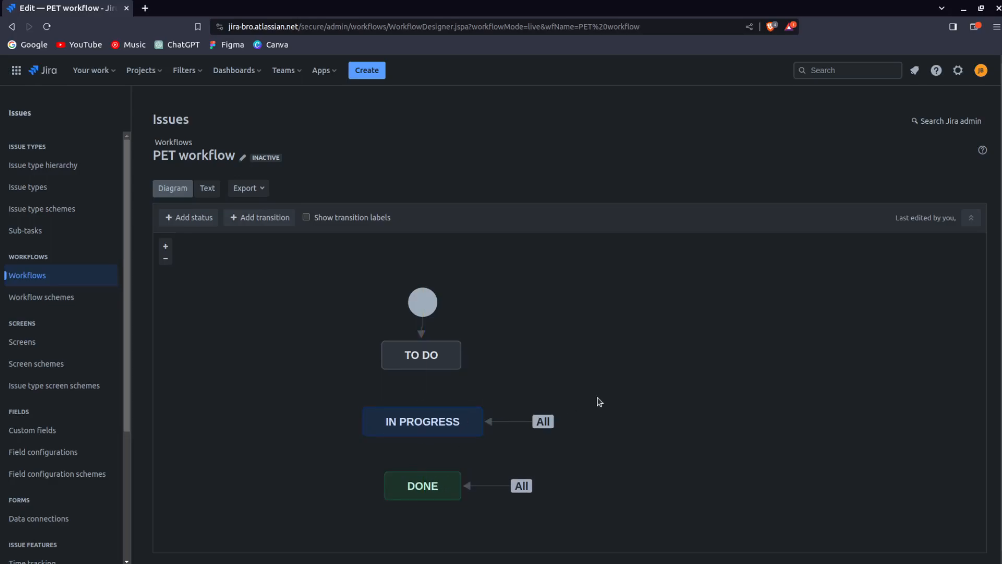
Step: Stop all statuses from transitioning to In Progress and Done, and align To Do vertically with the start node
{"action": "left_click", "coordinate": [468, 420]}
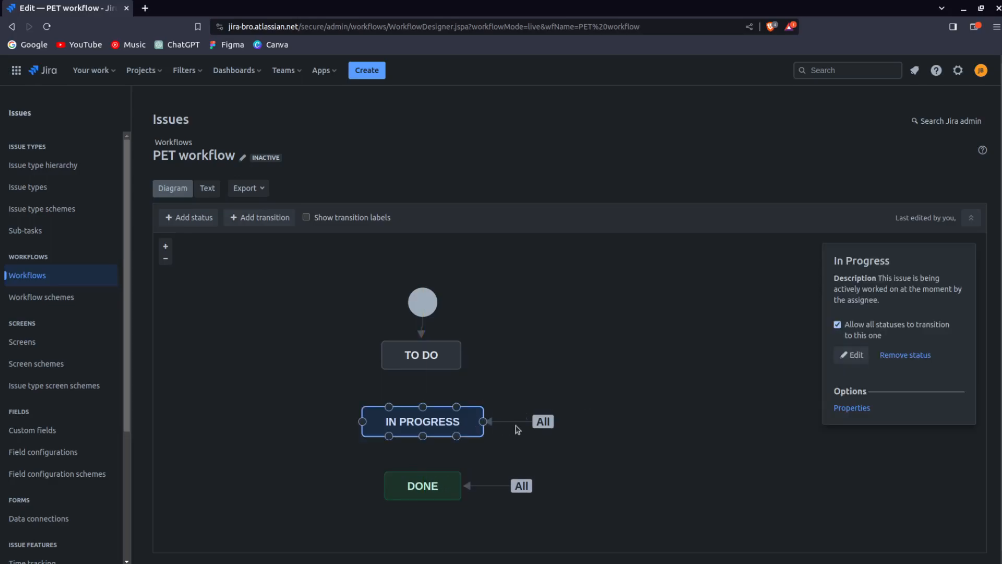
{"action": "left_click", "coordinate": [438, 486]}
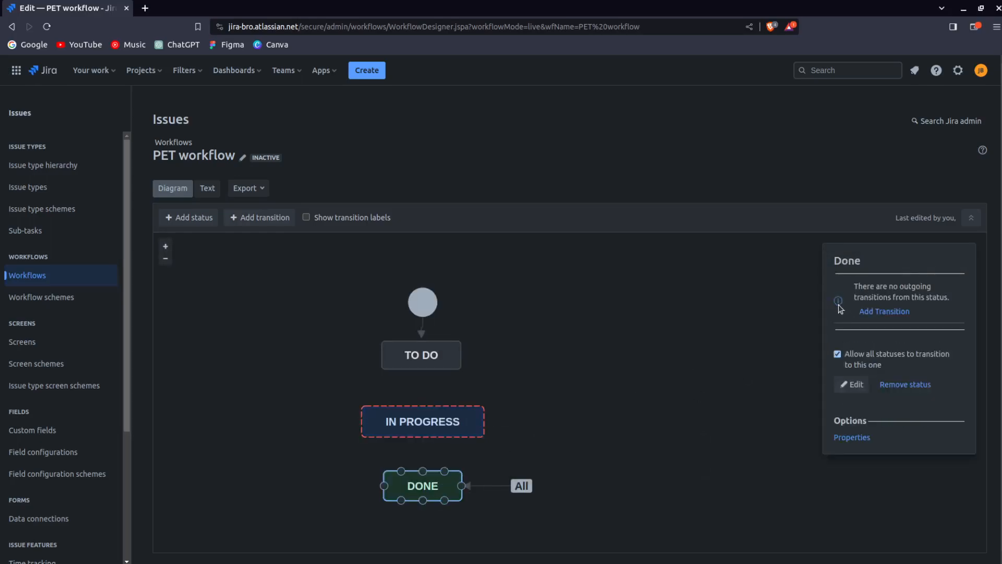
{"action": "left_click", "coordinate": [837, 355]}
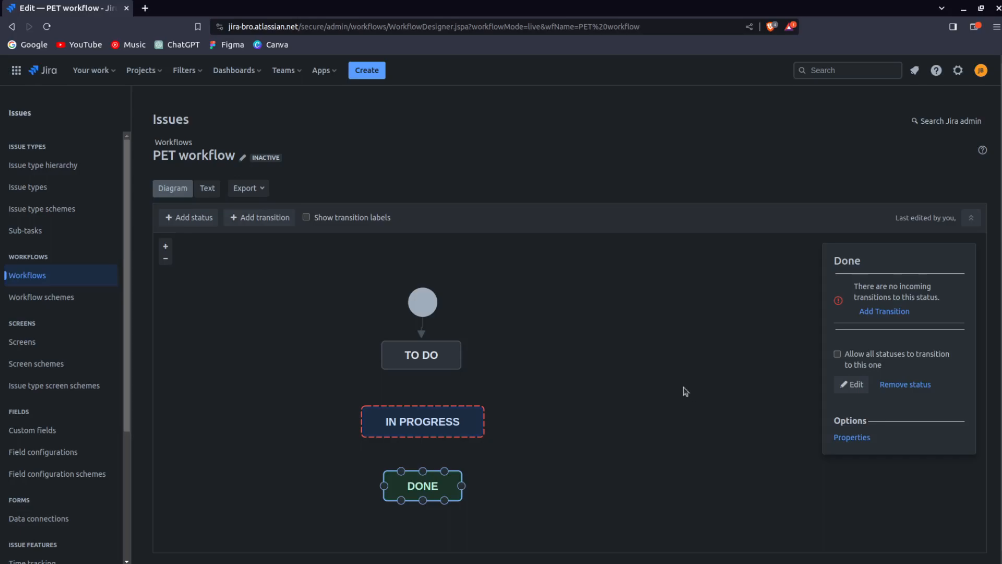
{"action": "left_click_drag", "start_coordinate": [421, 357], "coordinate": [420, 360]}
{"action": "left_click", "coordinate": [631, 364]}
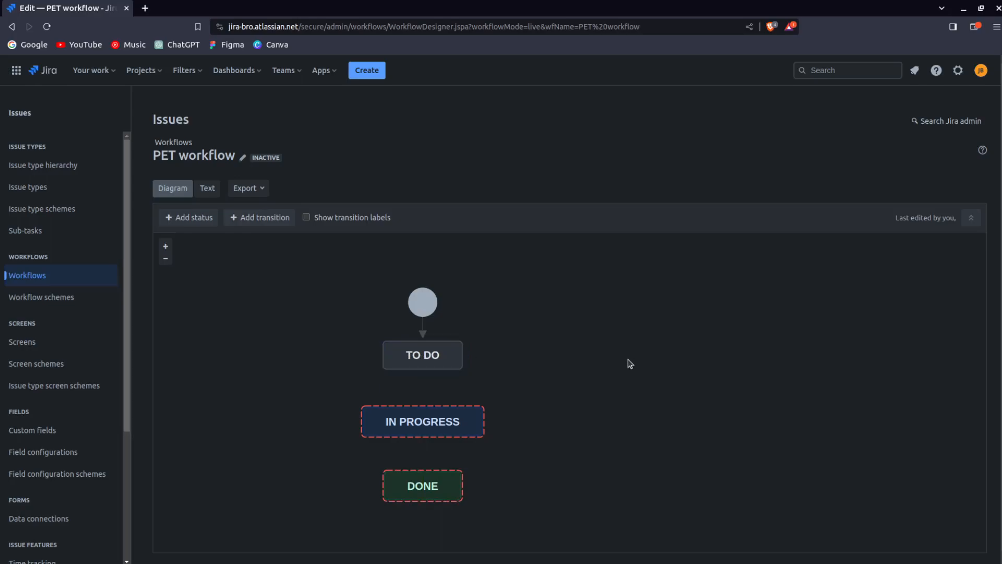
Step: Add a transition named Start work from To Do to In Progress, leaving its screen as None
{"action": "left_click", "coordinate": [439, 350]}
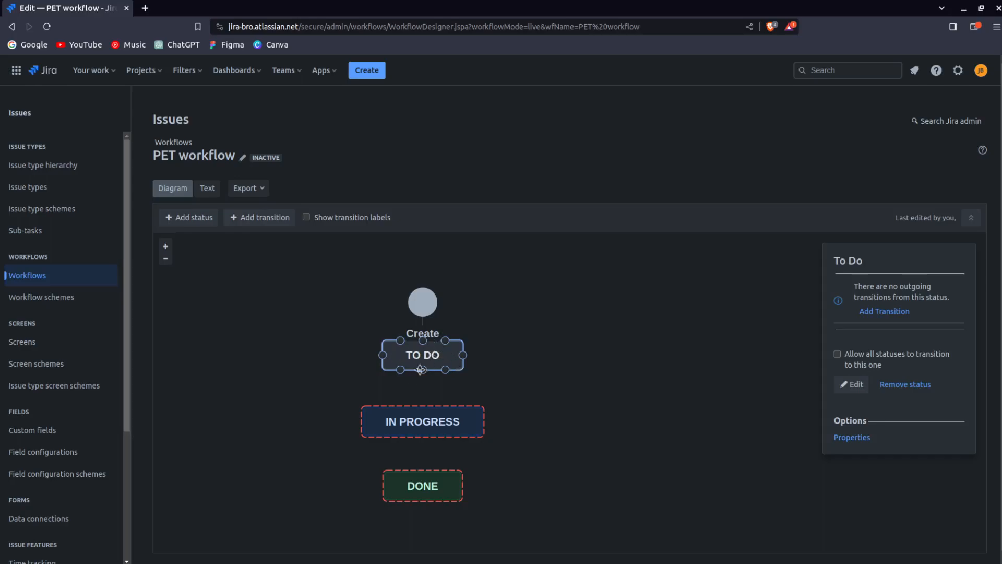
{"action": "left_click_drag", "start_coordinate": [423, 372], "coordinate": [424, 407]}
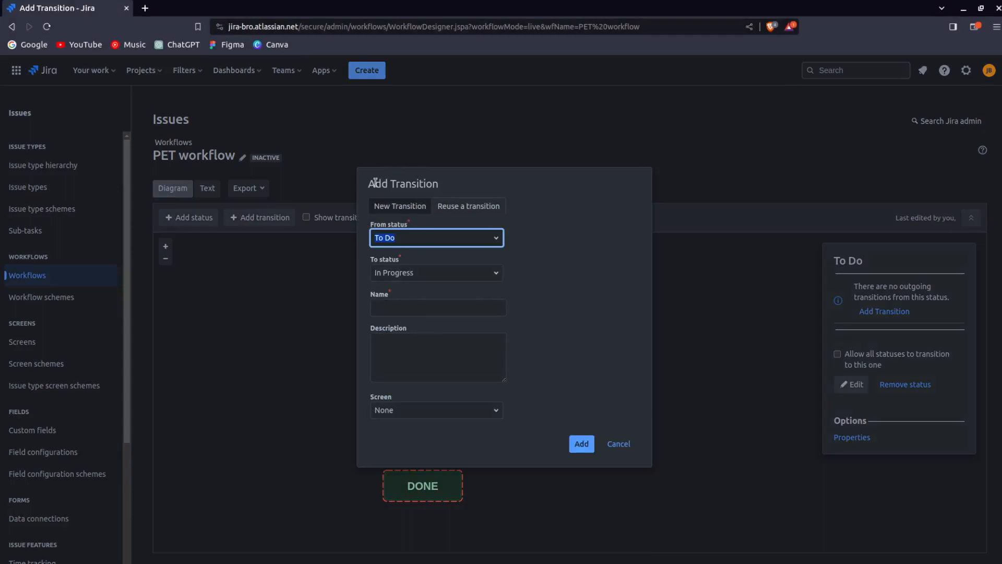
{"action": "left_click_drag", "start_coordinate": [370, 183], "coordinate": [441, 193]}
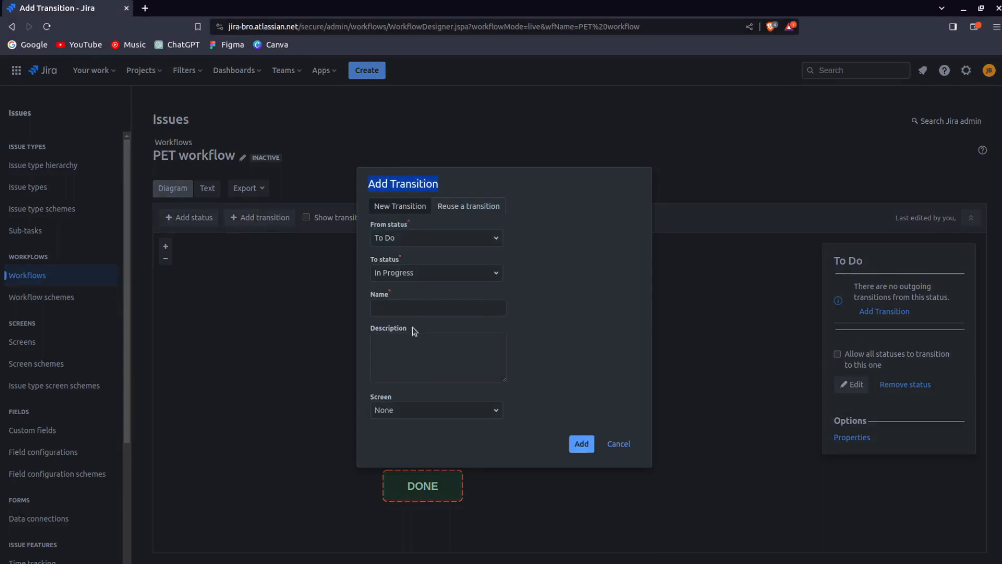
{"action": "left_click", "coordinate": [413, 309]}
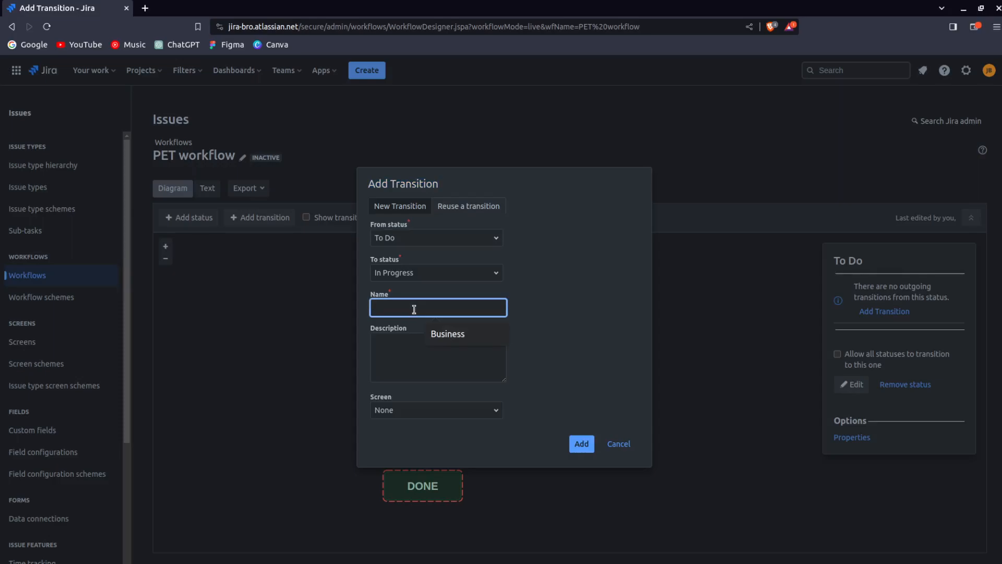
{"action": "type", "text": "Start work"}
{"action": "left_click", "coordinate": [423, 407]}
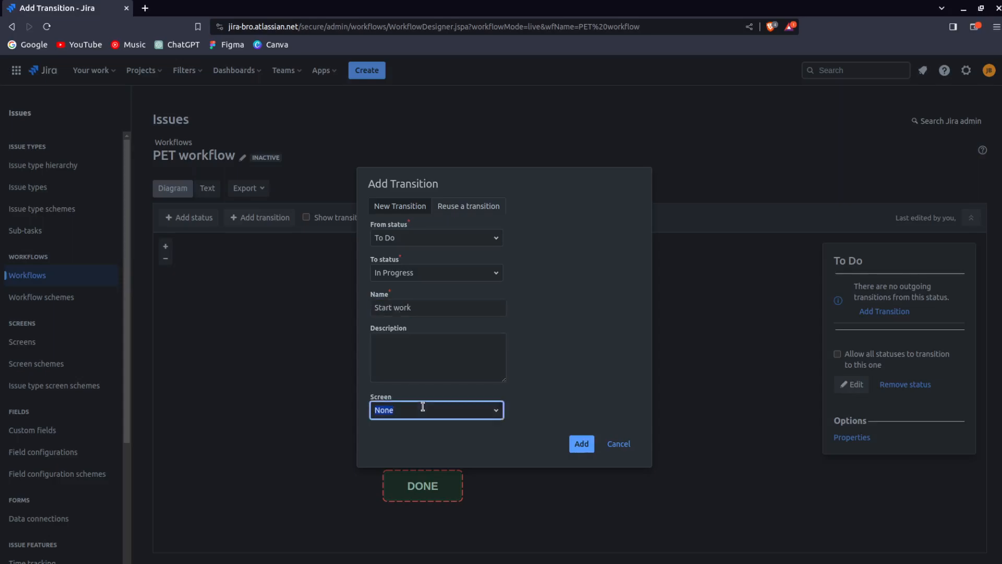
{"action": "left_click", "coordinate": [423, 406]}
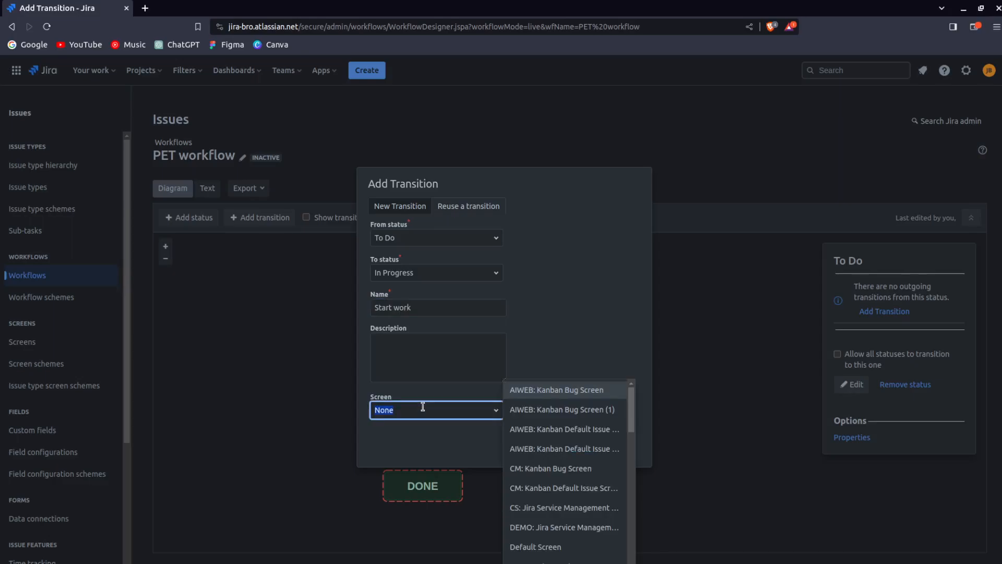
{"action": "left_click", "coordinate": [548, 338]}
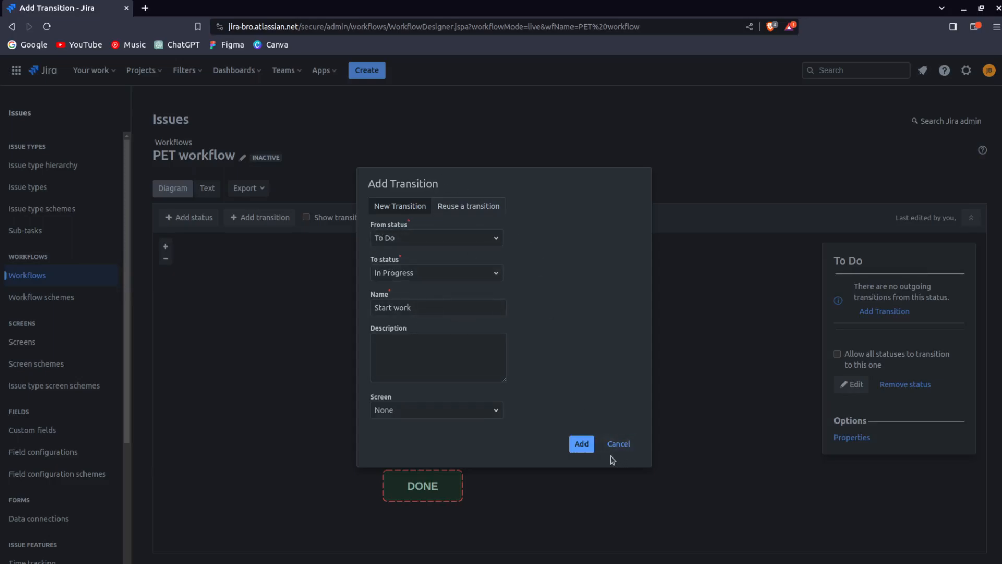
{"action": "left_click", "coordinate": [585, 444]}
{"action": "left_click", "coordinate": [701, 376]}
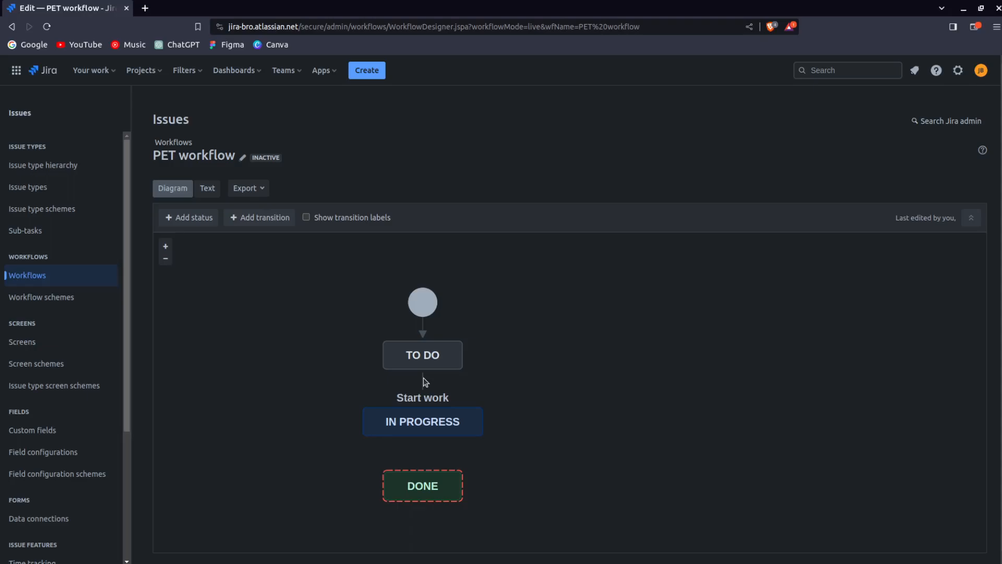
Step: Add a transition named Done from In Progress to the Done status, with no screen
{"action": "left_click", "coordinate": [425, 420]}
{"action": "left_click_drag", "start_coordinate": [422, 437], "coordinate": [420, 471]}
{"action": "left_click", "coordinate": [405, 306]}
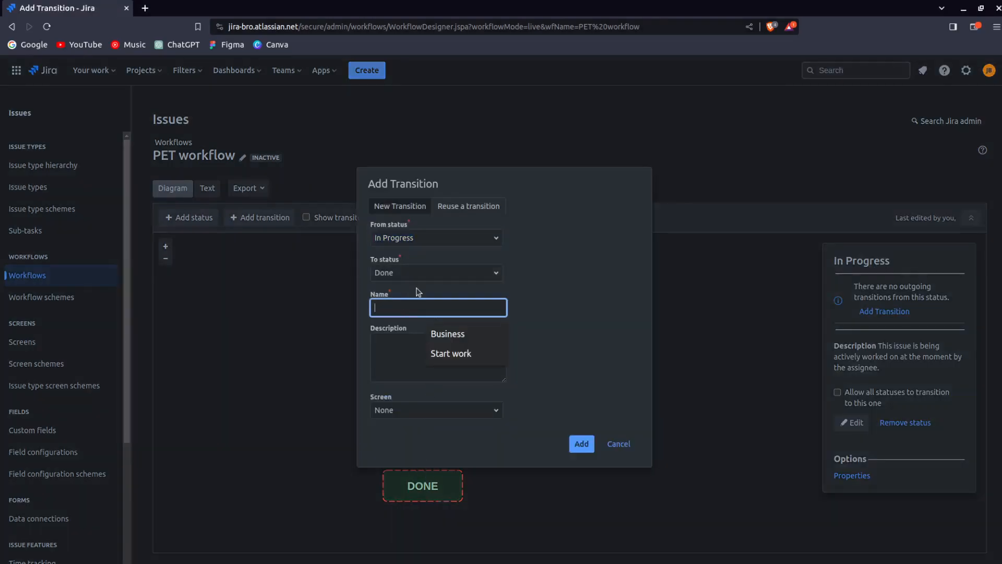
{"action": "type", "text": "Done"}
{"action": "key", "text": "Return"}
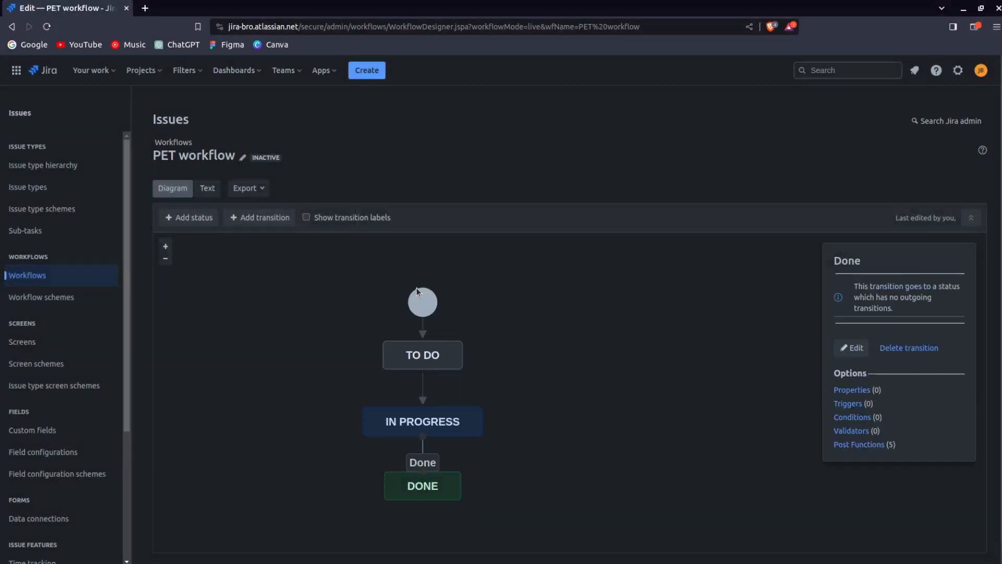
{"action": "left_click", "coordinate": [545, 434]}
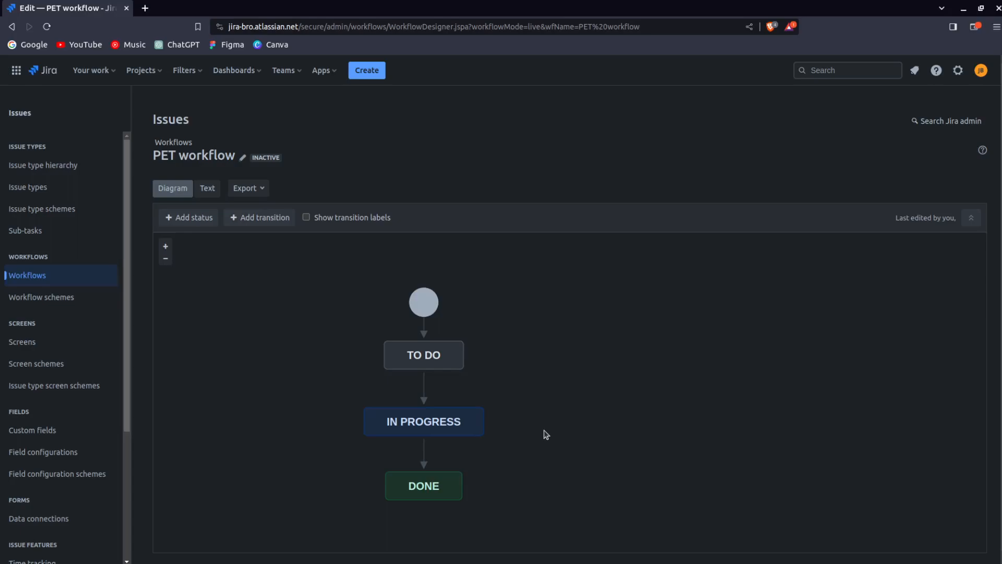
{"action": "left_click_drag", "start_coordinate": [547, 413], "coordinate": [601, 401]}
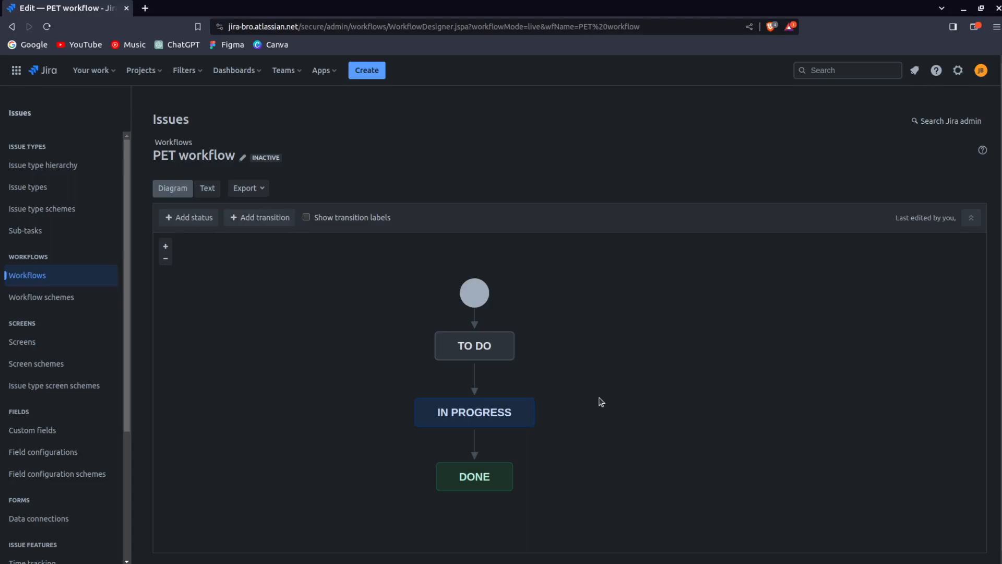
Step: Make a copy of the PET: Software Simplified Workflow Scheme used by the PetCenter project
{"action": "left_click", "coordinate": [64, 297]}
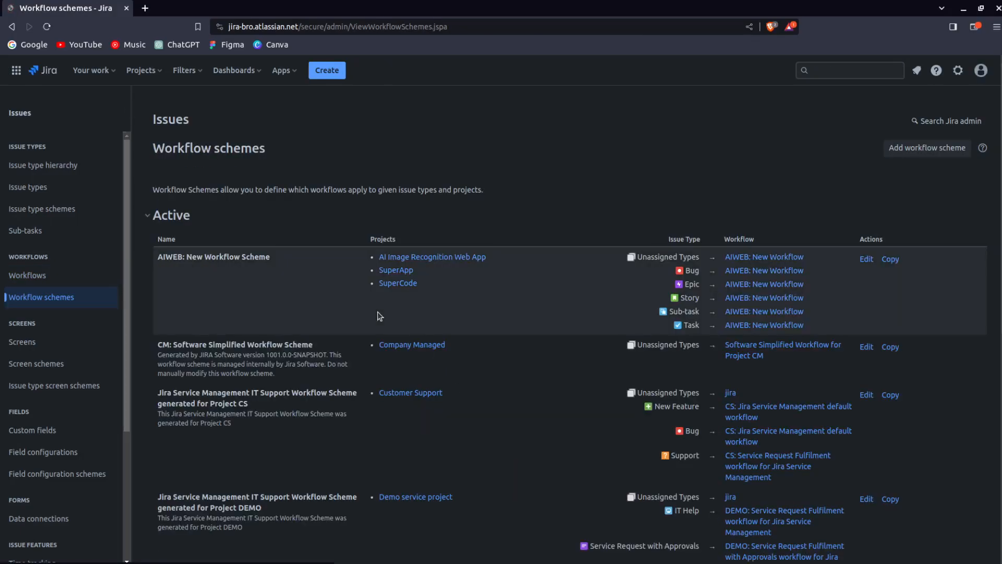
{"action": "scroll", "coordinate": [647, 338], "scroll_direction": "down", "scroll_amount": 8}
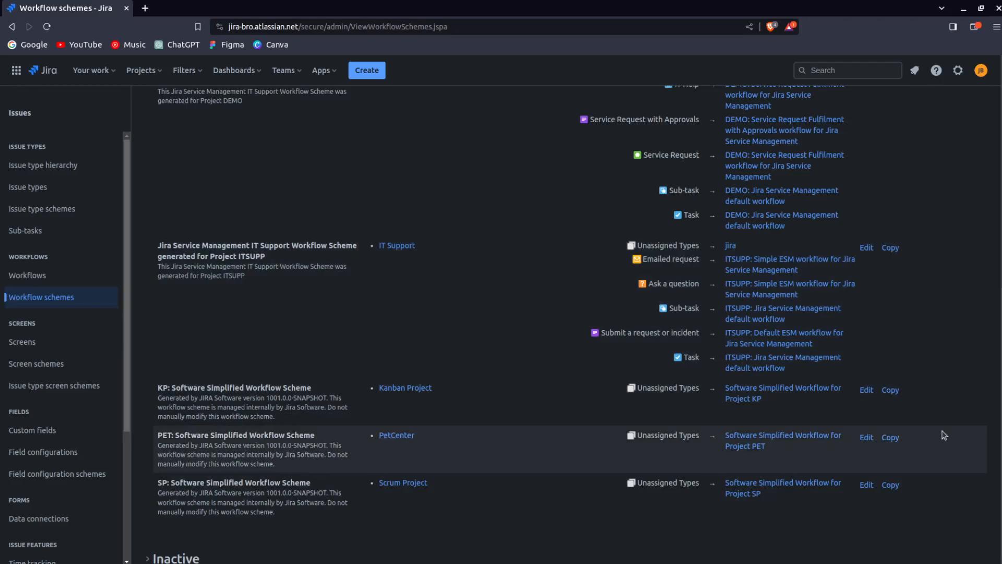
{"action": "left_click", "coordinate": [891, 438]}
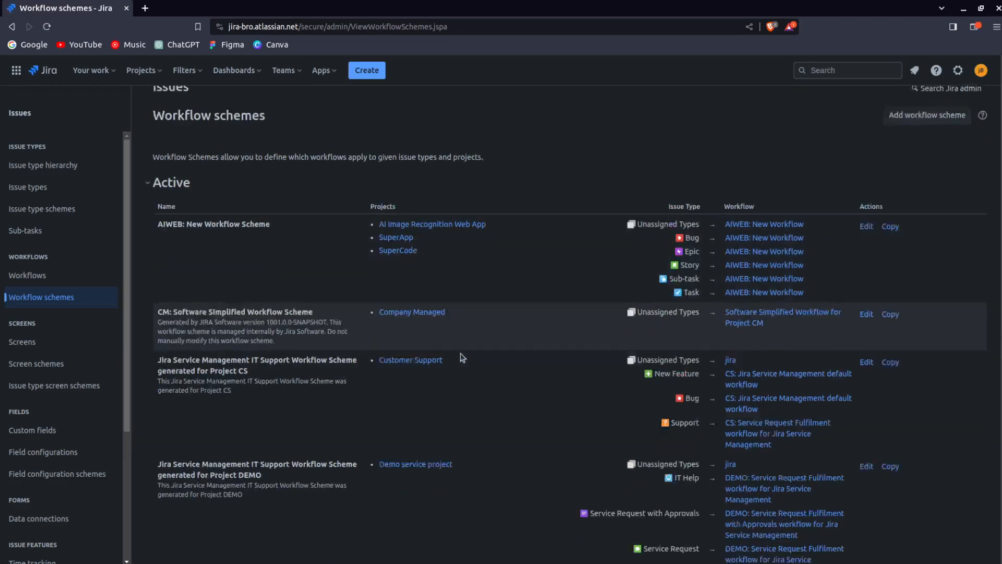
Step: Find Copy of PET: Software Simplified Workflow Scheme among the inactive workflow schemes and open it for editing
{"action": "scroll", "coordinate": [486, 358], "scroll_direction": "down", "scroll_amount": 8}
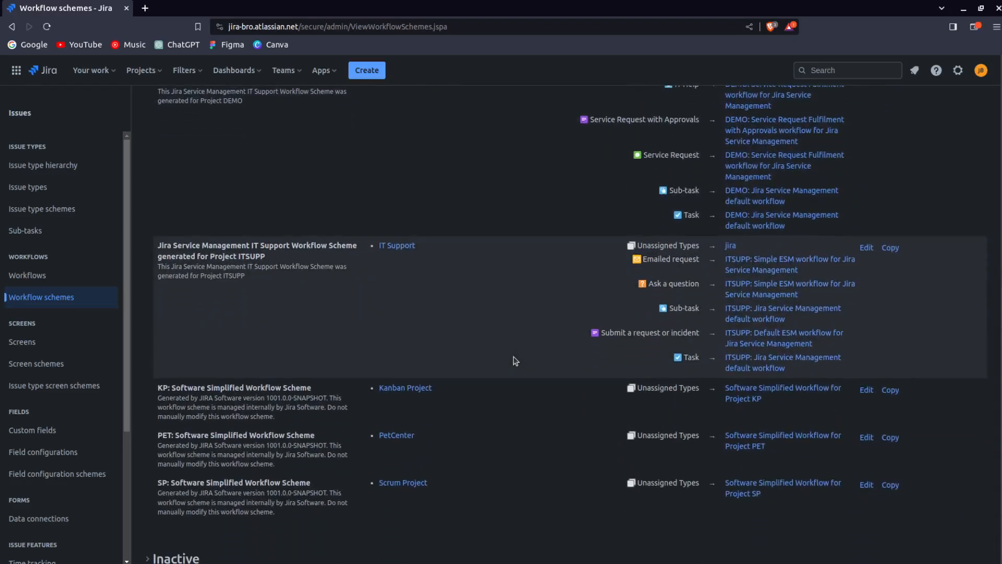
{"action": "scroll", "coordinate": [372, 459], "scroll_direction": "down", "scroll_amount": 5}
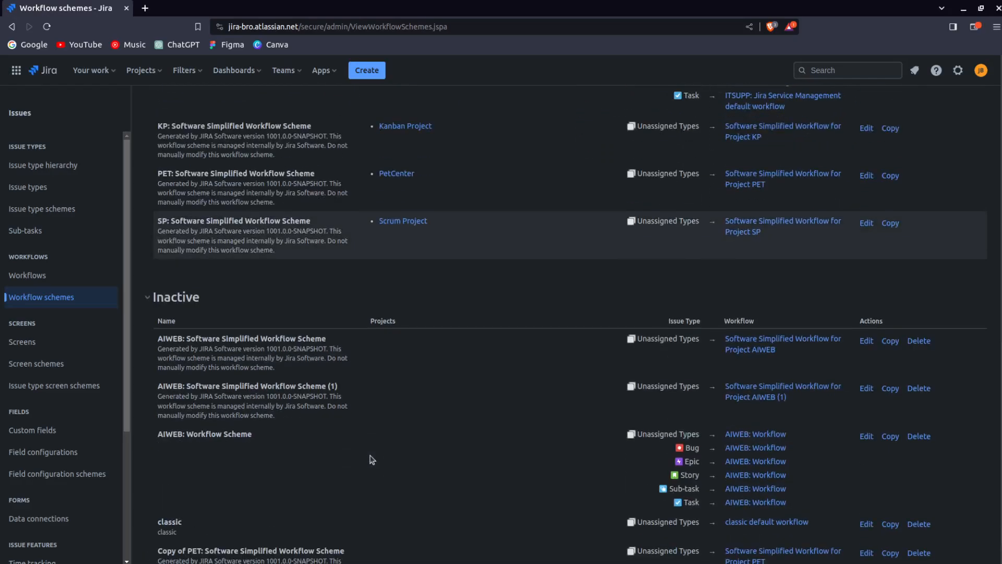
{"action": "scroll", "coordinate": [372, 459], "scroll_direction": "down", "scroll_amount": 1}
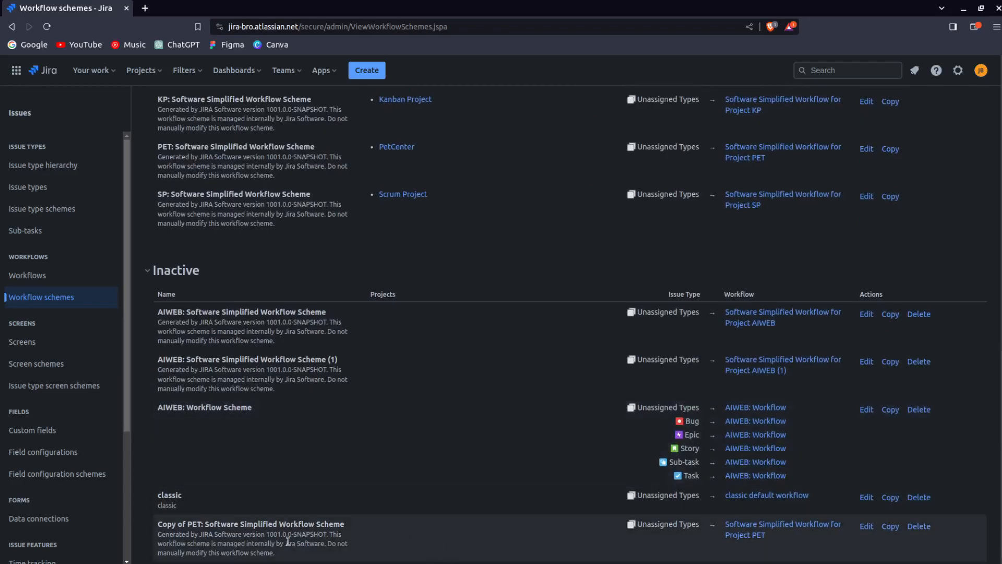
{"action": "left_click_drag", "start_coordinate": [192, 524], "coordinate": [329, 523]}
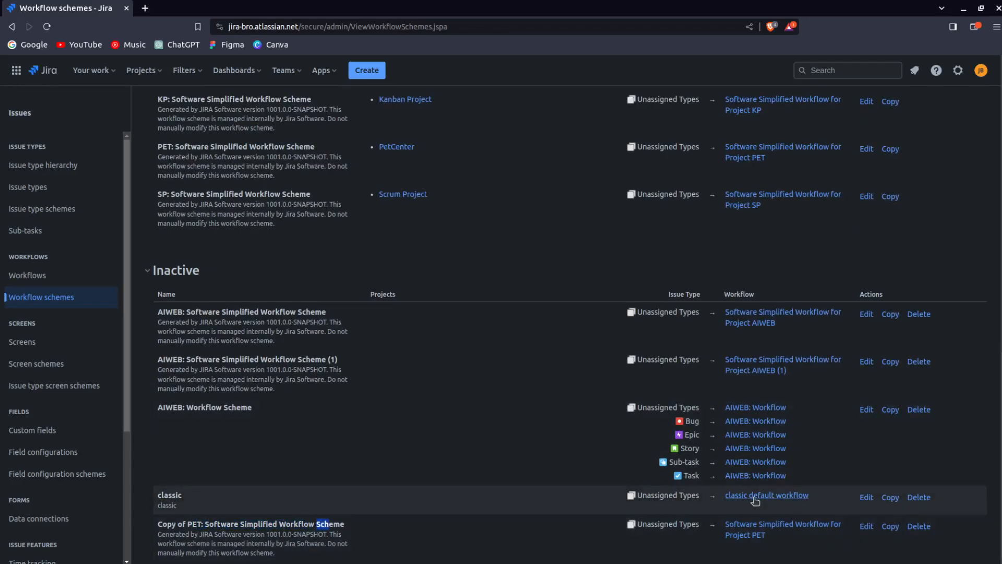
{"action": "left_click", "coordinate": [866, 526]}
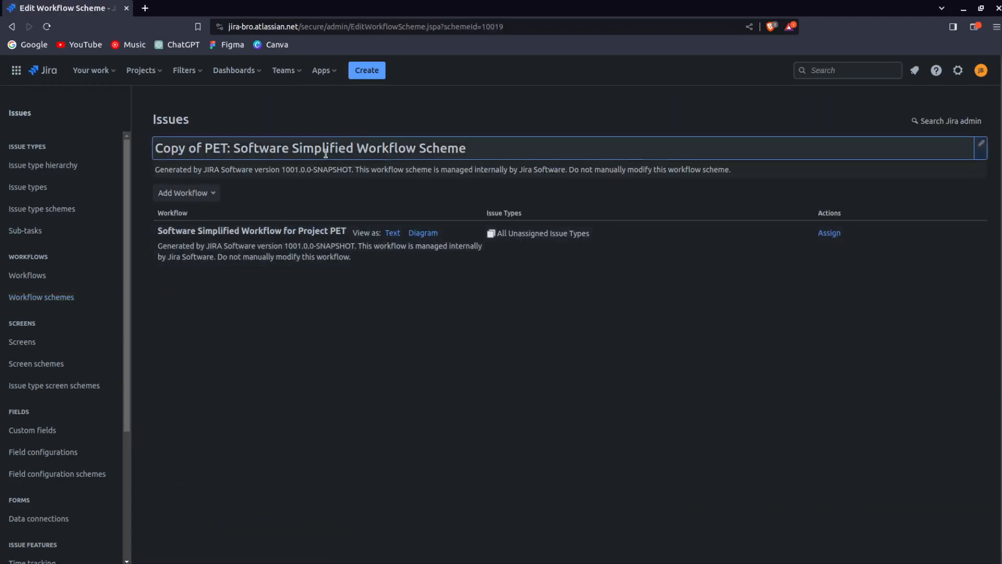
Step: Rename the copied workflow scheme as PET: Workflow Scheme and save the name
{"action": "left_click", "coordinate": [326, 153]}
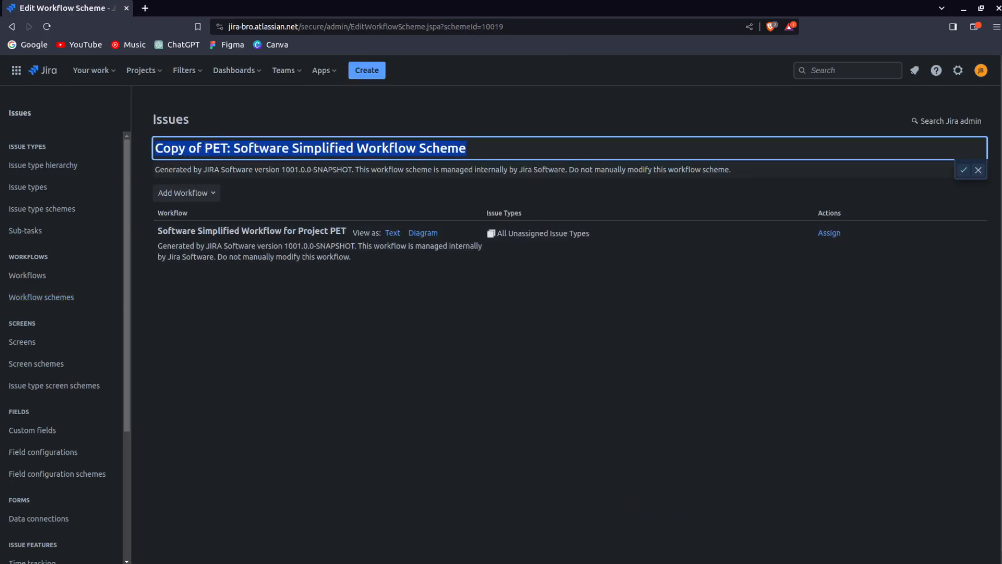
{"action": "left_click", "coordinate": [199, 148]}
{"action": "left_click_drag", "start_coordinate": [208, 148], "coordinate": [154, 147]}
{"action": "key", "text": "BackSpace"}
{"action": "left_click", "coordinate": [458, 148]}
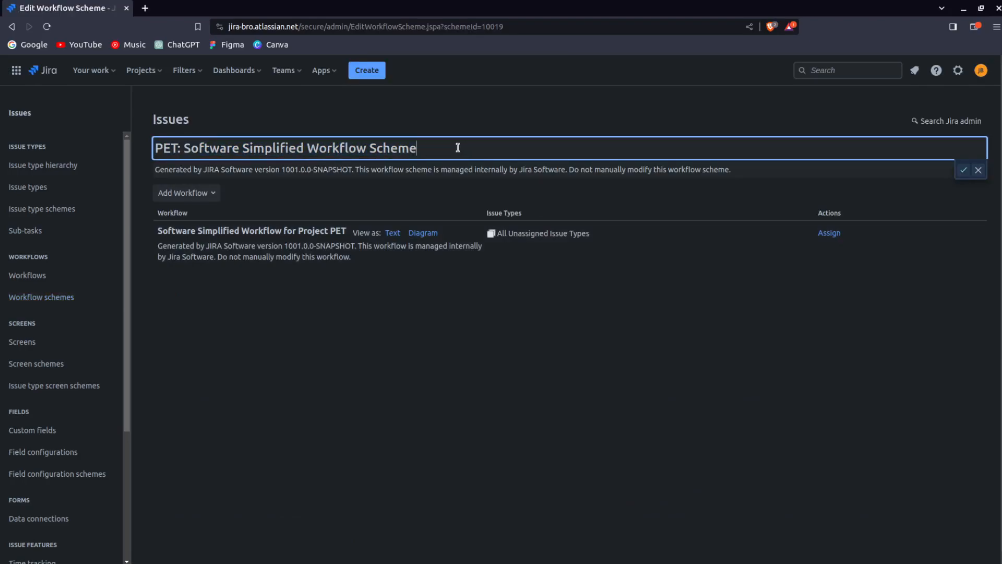
{"action": "left_click_drag", "start_coordinate": [304, 147], "coordinate": [184, 147]}
{"action": "key", "text": "BackSpace"}
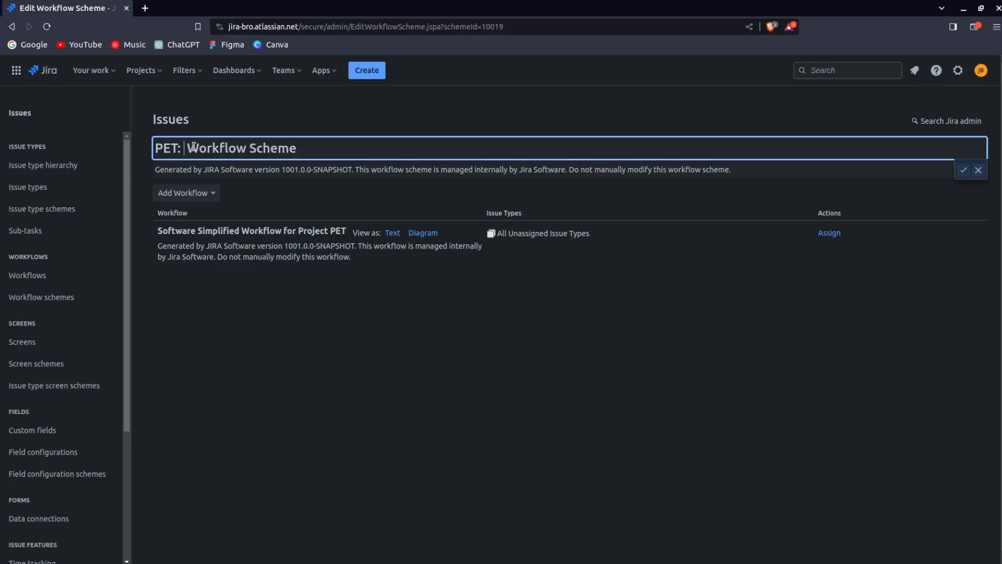
{"action": "key", "text": "Delete"}
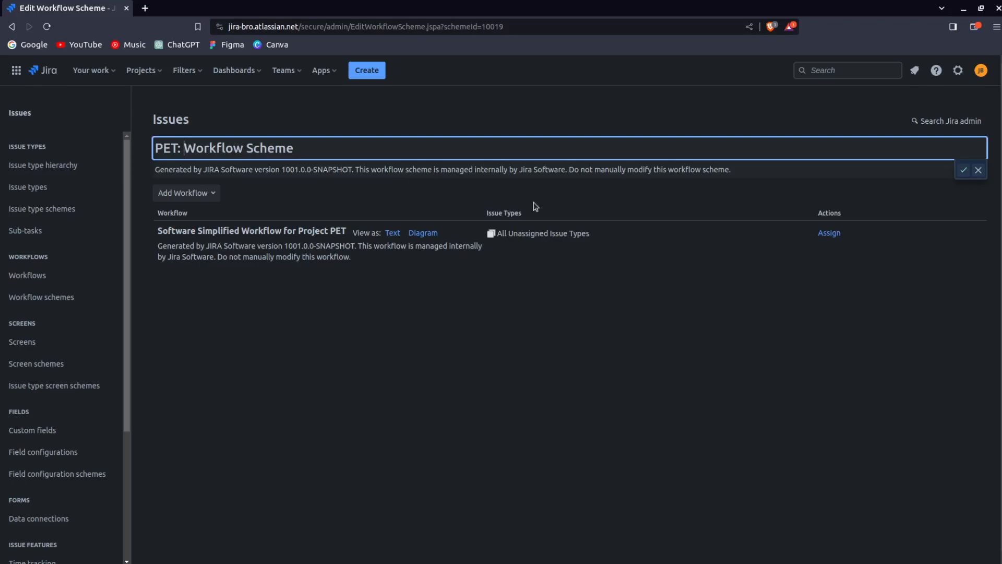
{"action": "left_click", "coordinate": [963, 170]}
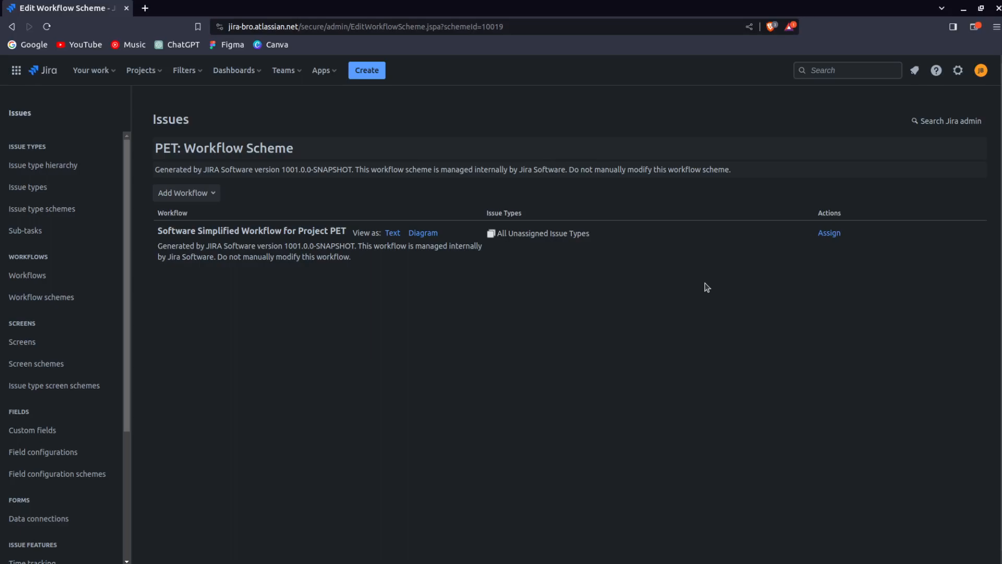
Step: Add the existing PET workflow to PET: Workflow Scheme and assign it to All Unassigned Issue Types
{"action": "left_click", "coordinate": [215, 196]}
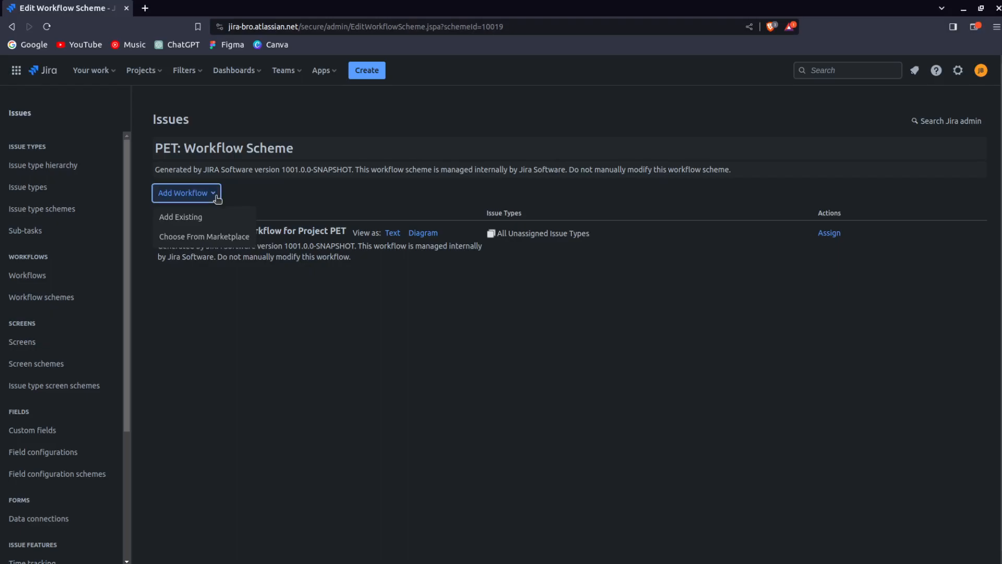
{"action": "left_click", "coordinate": [211, 217]}
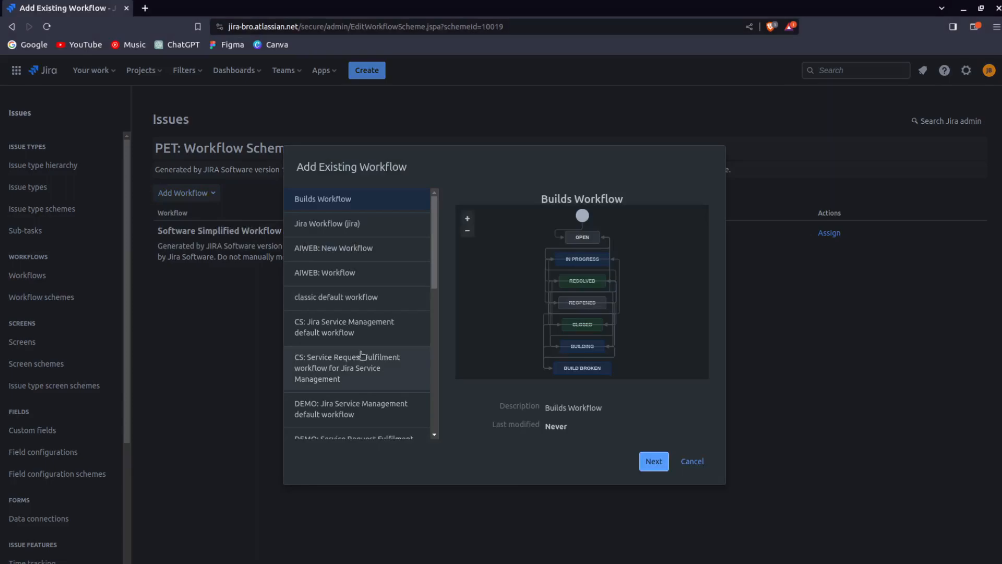
{"action": "scroll", "coordinate": [361, 355], "scroll_direction": "down", "scroll_amount": 8}
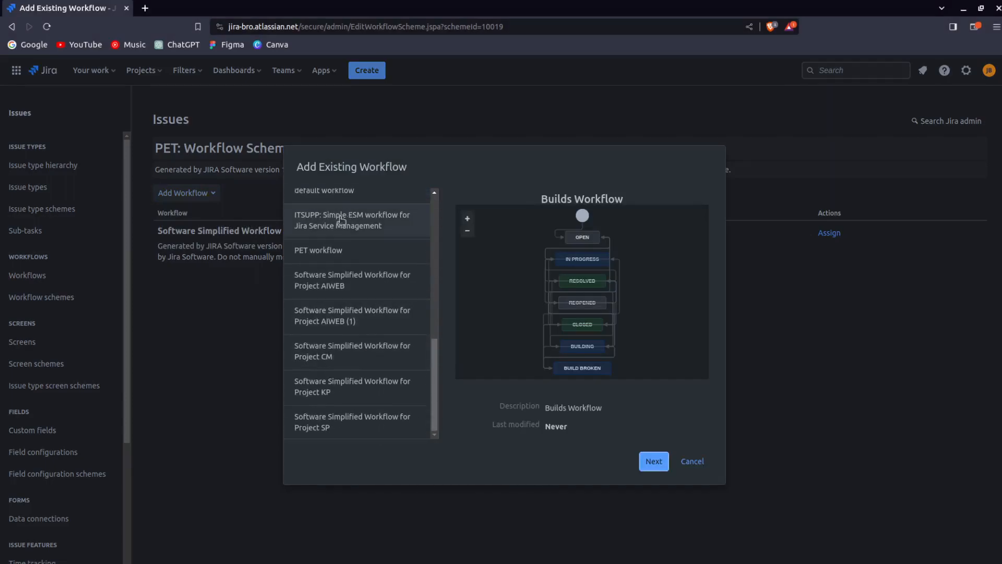
{"action": "left_click", "coordinate": [344, 251]}
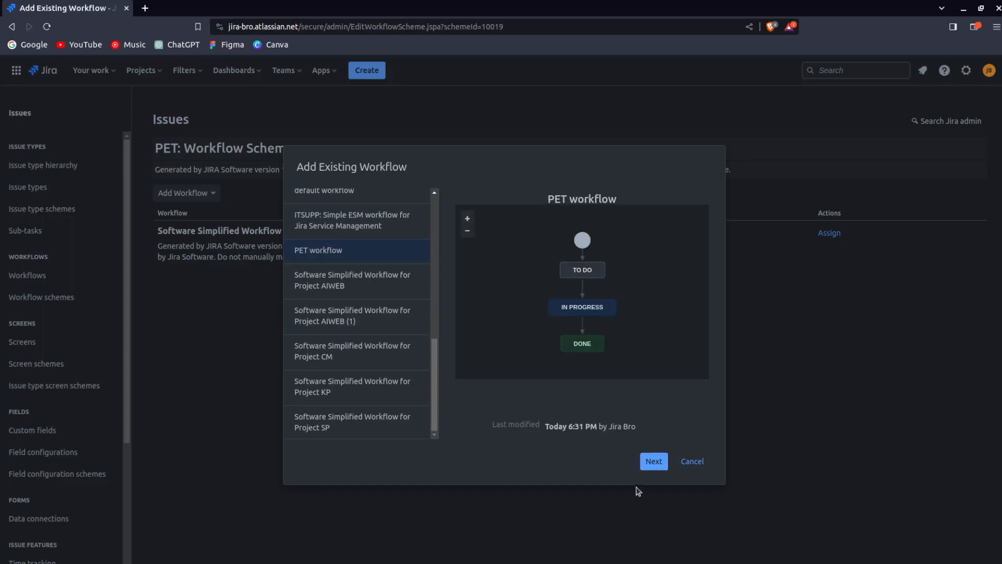
{"action": "left_click", "coordinate": [653, 461]}
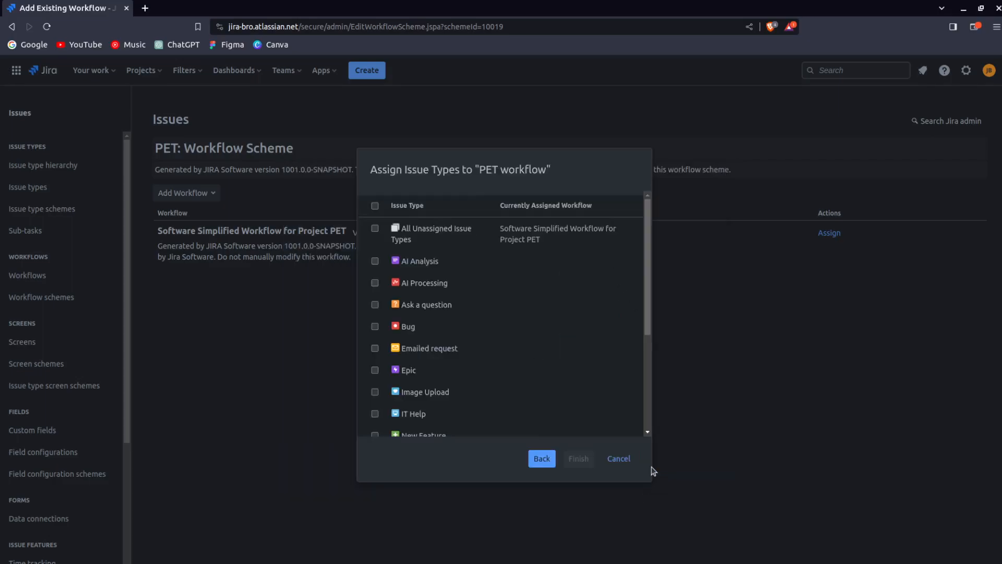
{"action": "left_click", "coordinate": [375, 229]}
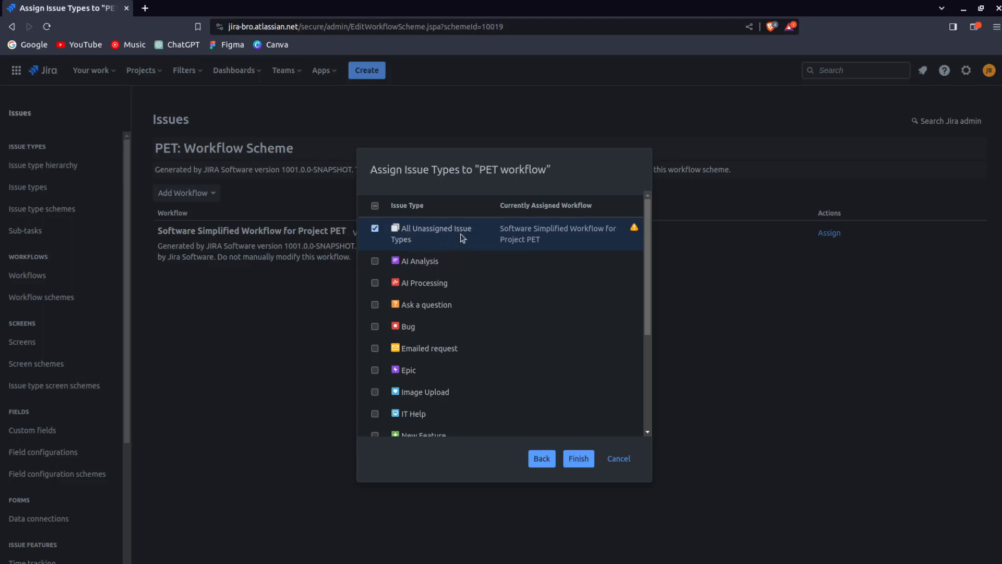
{"action": "left_click", "coordinate": [577, 459]}
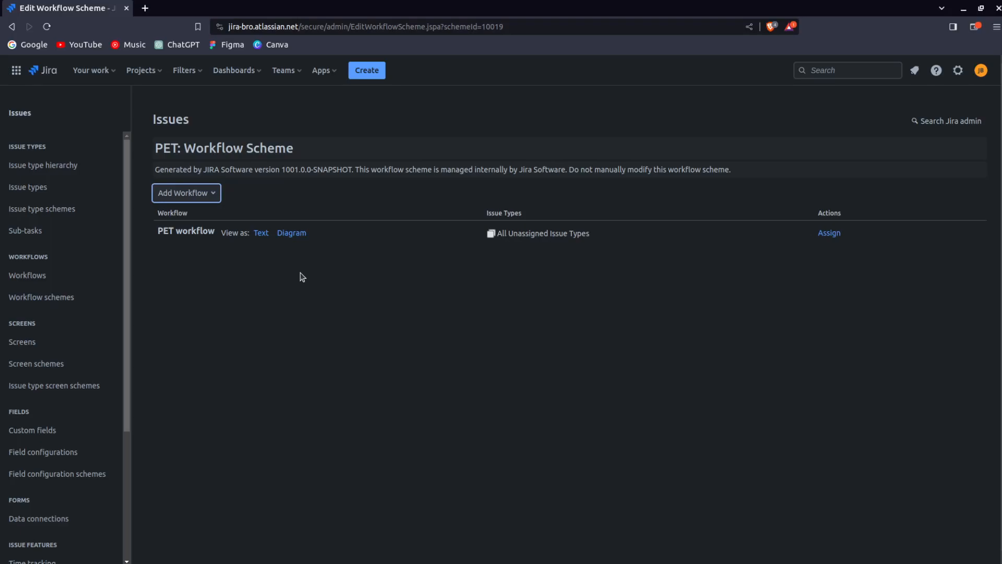
Step: Switch the PetCenter project's workflow scheme to PET: Workflow Scheme and view the PET workflow as a diagram
{"action": "left_click", "coordinate": [141, 70]}
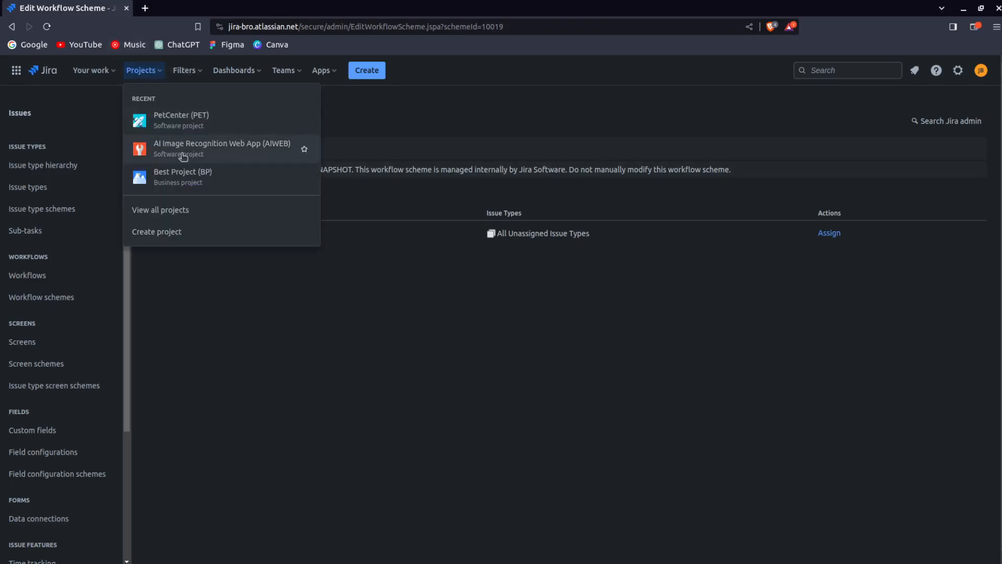
{"action": "left_click", "coordinate": [190, 129]}
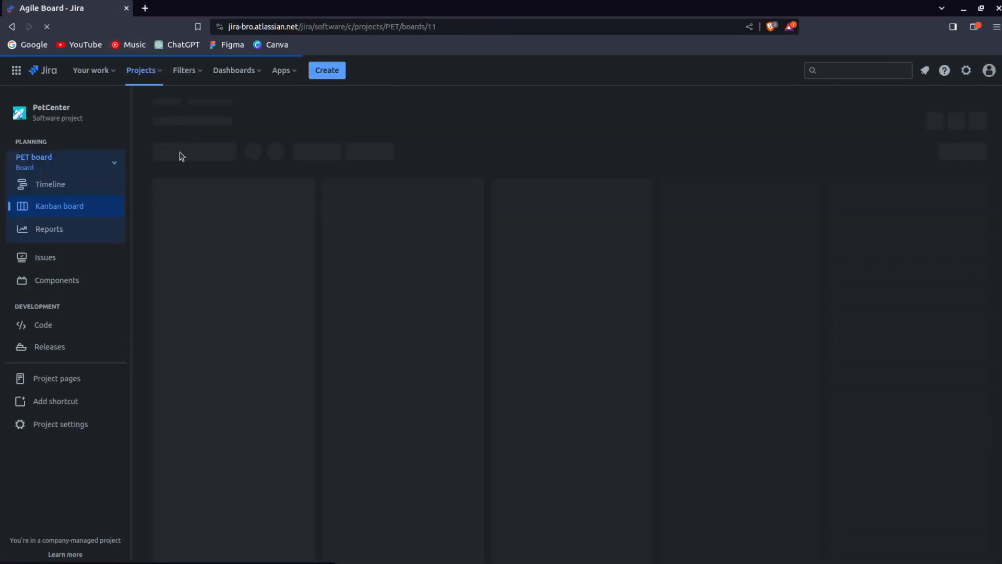
{"action": "left_click", "coordinate": [60, 467]}
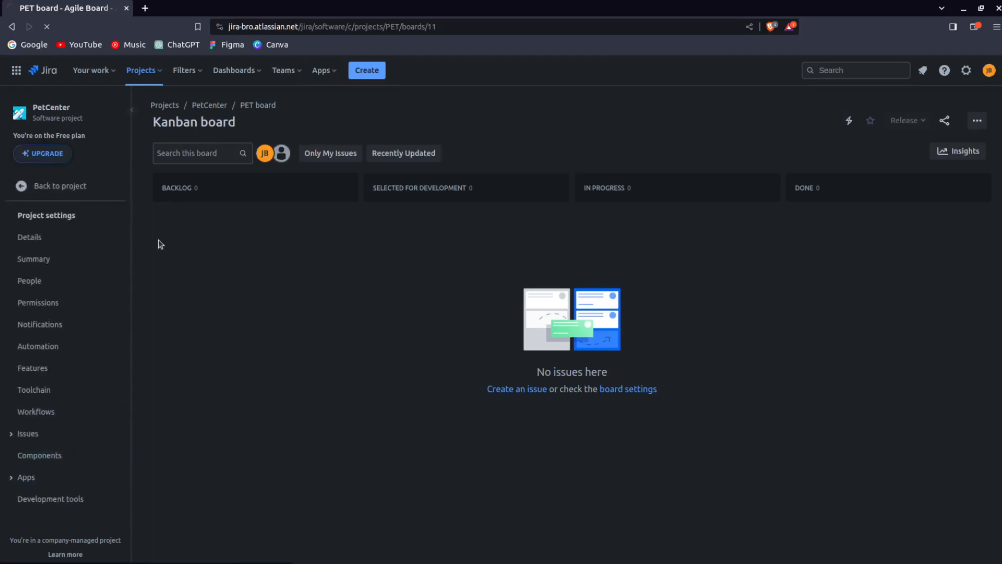
{"action": "left_click", "coordinate": [66, 421]}
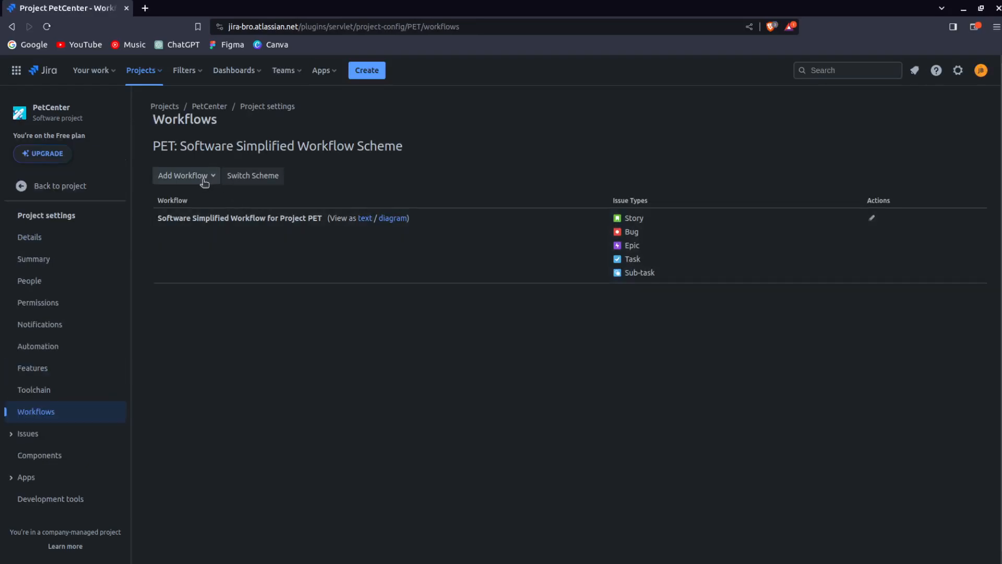
{"action": "left_click", "coordinate": [264, 182]}
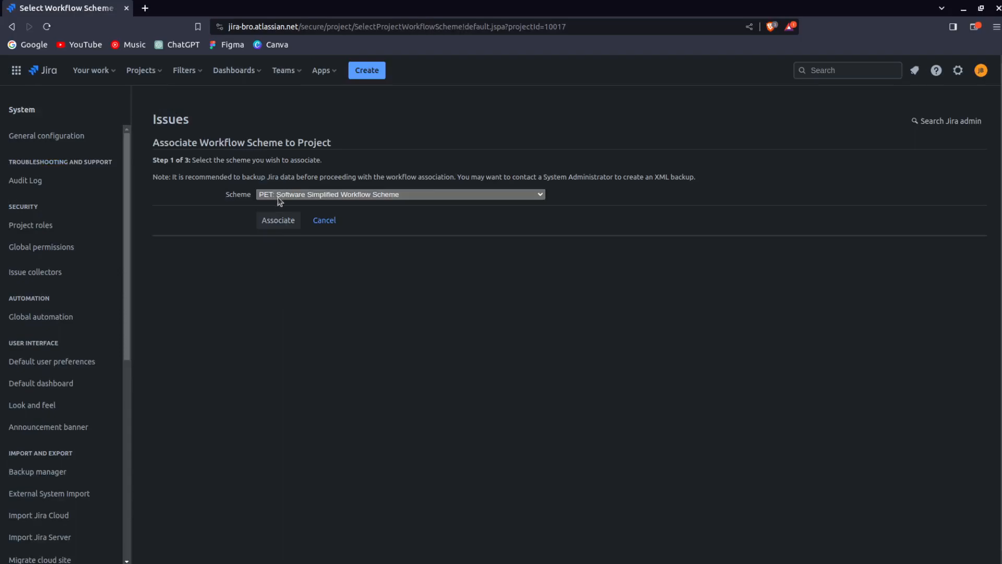
{"action": "left_click", "coordinate": [278, 311]}
{"action": "left_click", "coordinate": [277, 222]}
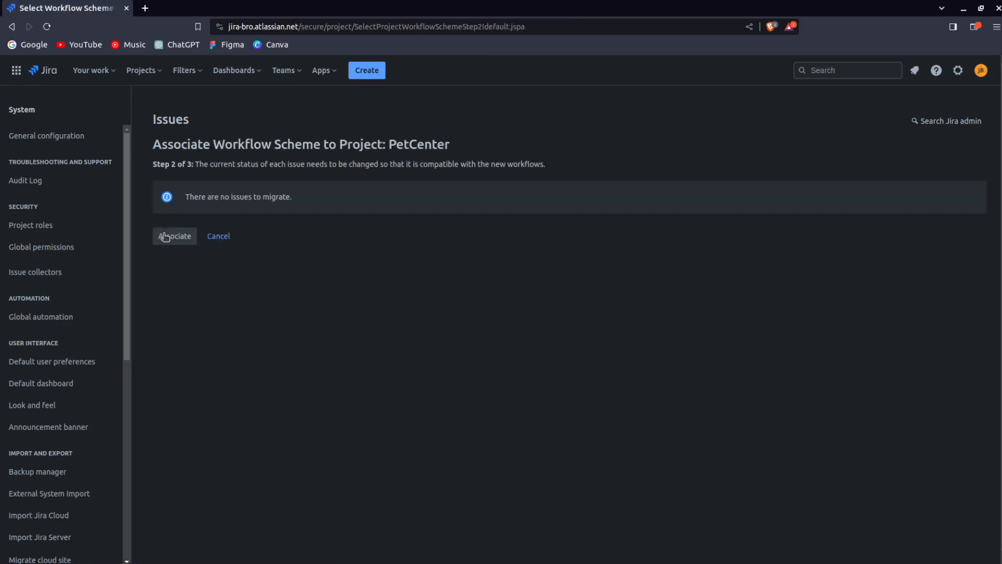
{"action": "left_click_drag", "start_coordinate": [189, 199], "coordinate": [300, 202]}
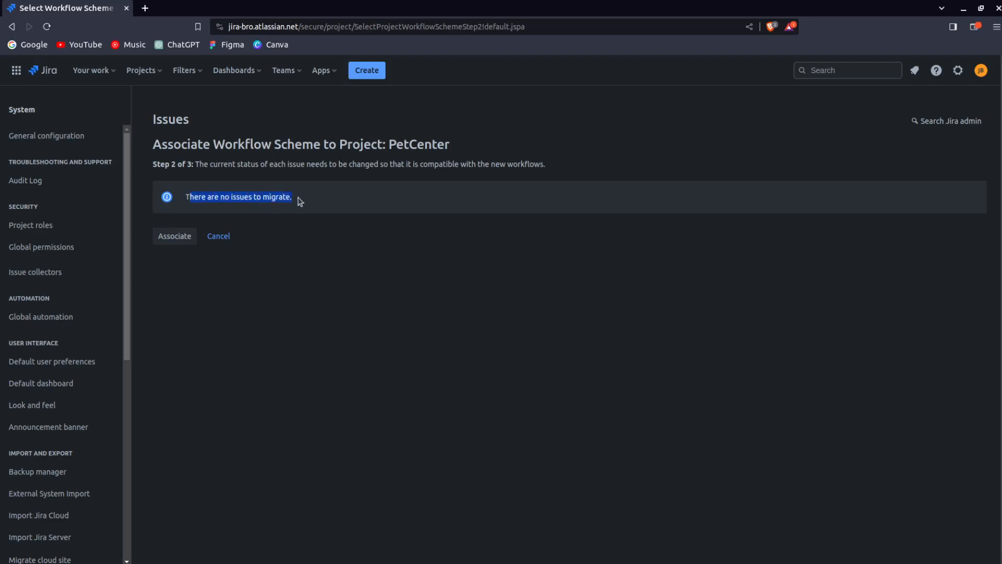
{"action": "left_click", "coordinate": [299, 201]}
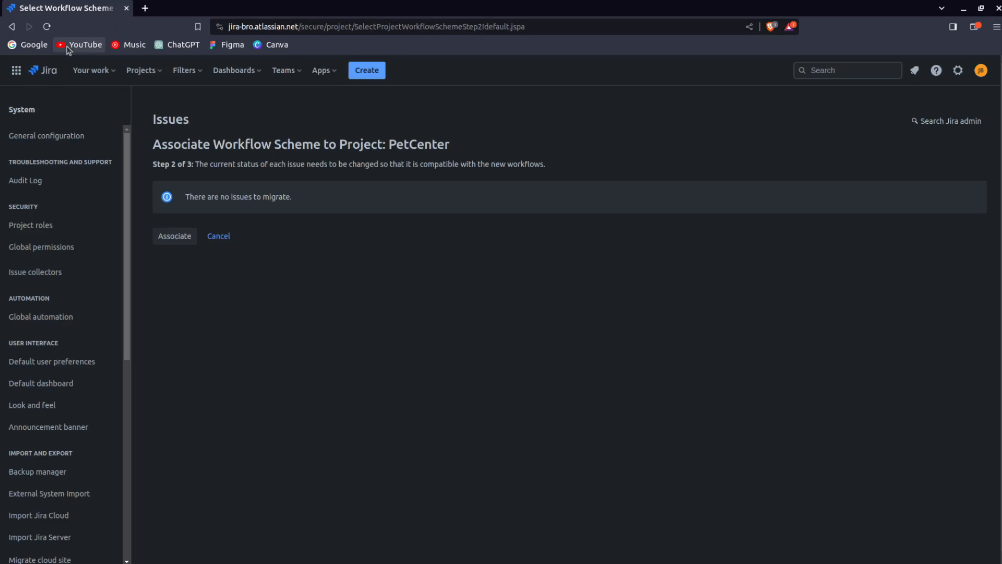
{"action": "left_click", "coordinate": [177, 242]}
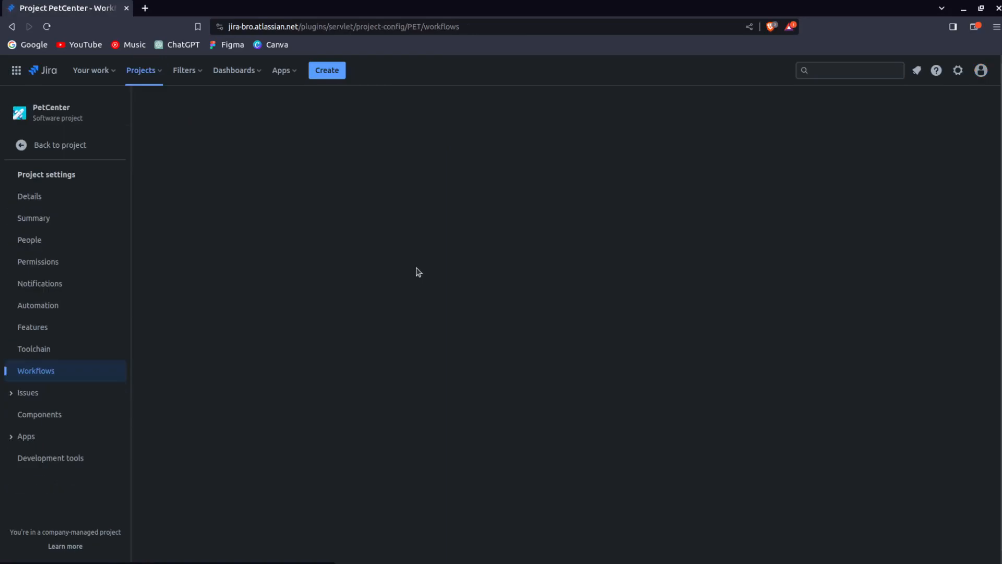
{"action": "left_click", "coordinate": [278, 218]}
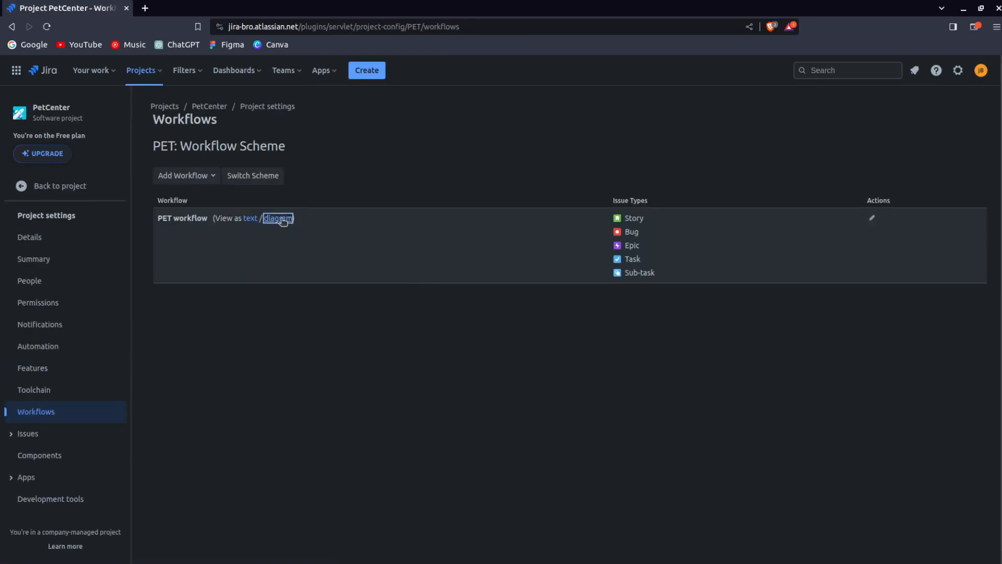
{"action": "left_click", "coordinate": [922, 497]}
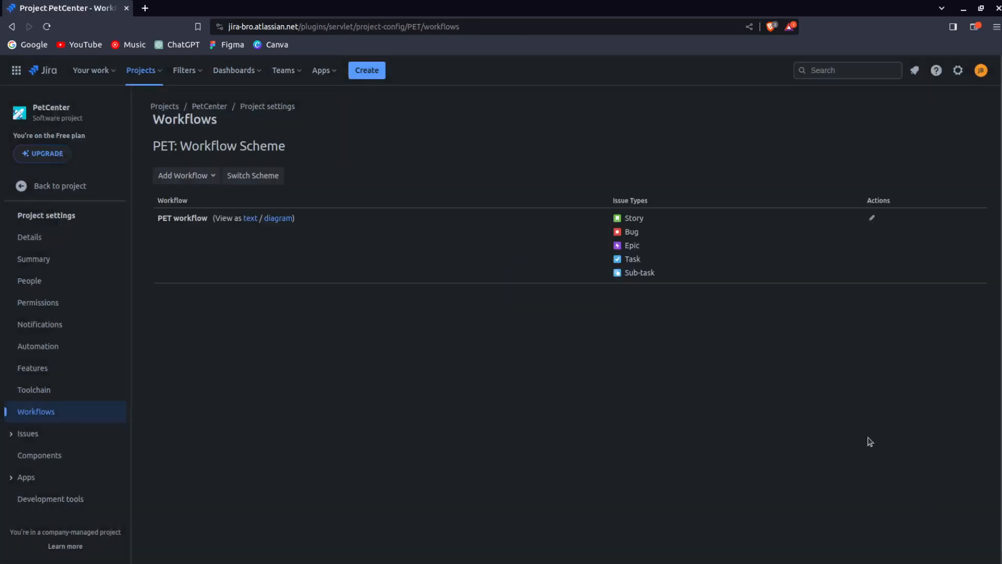
Step: Open the column settings of the PetCenter project's Kanban board
{"action": "left_click", "coordinate": [142, 70]}
{"action": "left_click", "coordinate": [188, 112]}
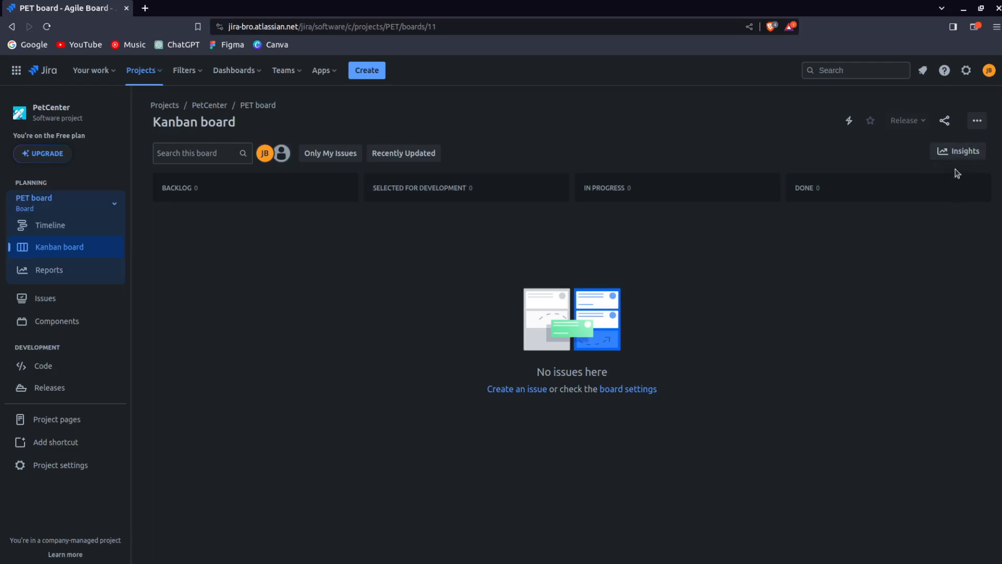
{"action": "left_click", "coordinate": [972, 123]}
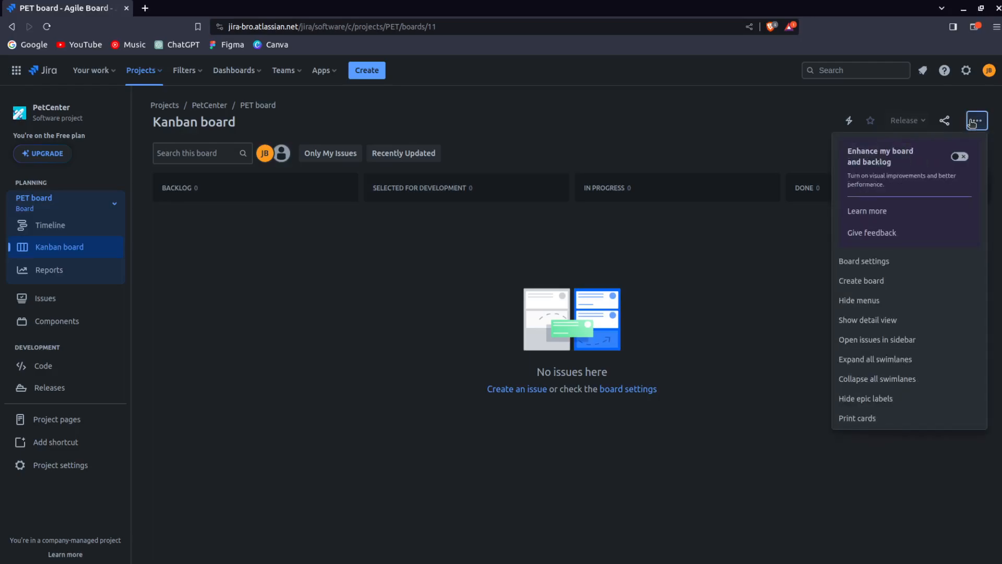
{"action": "left_click_drag", "start_coordinate": [848, 150], "coordinate": [900, 160]}
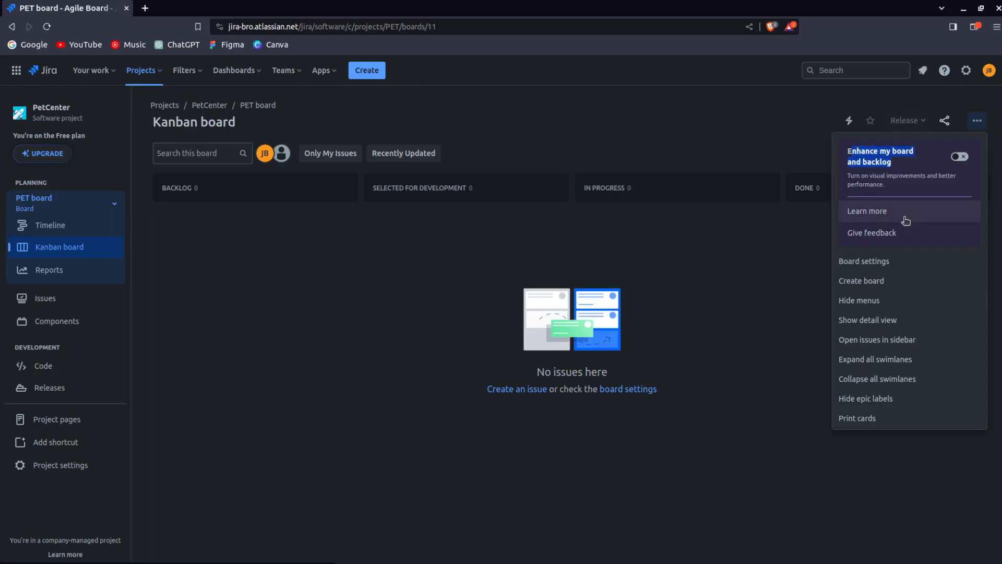
{"action": "left_click", "coordinate": [899, 263]}
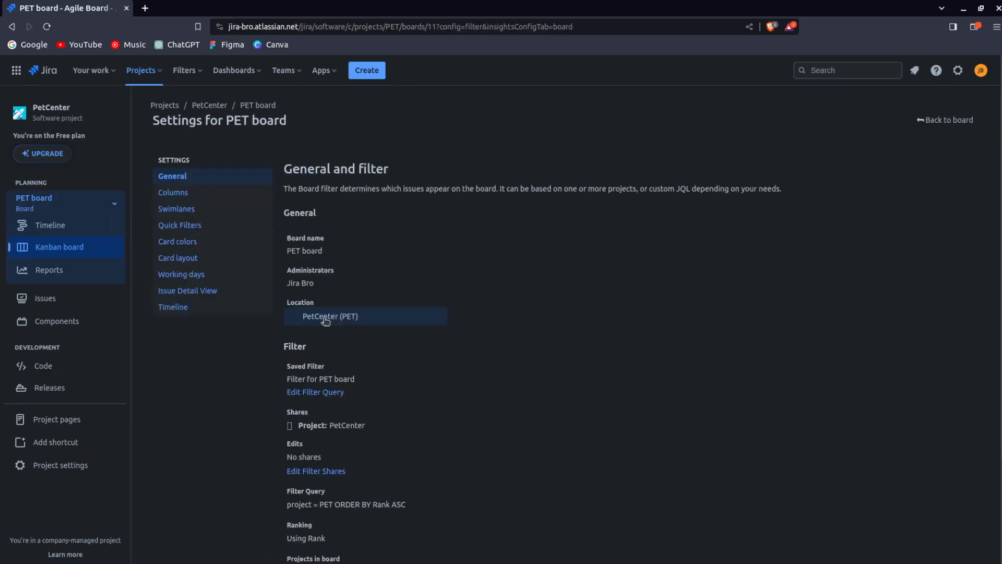
{"action": "left_click", "coordinate": [192, 194]}
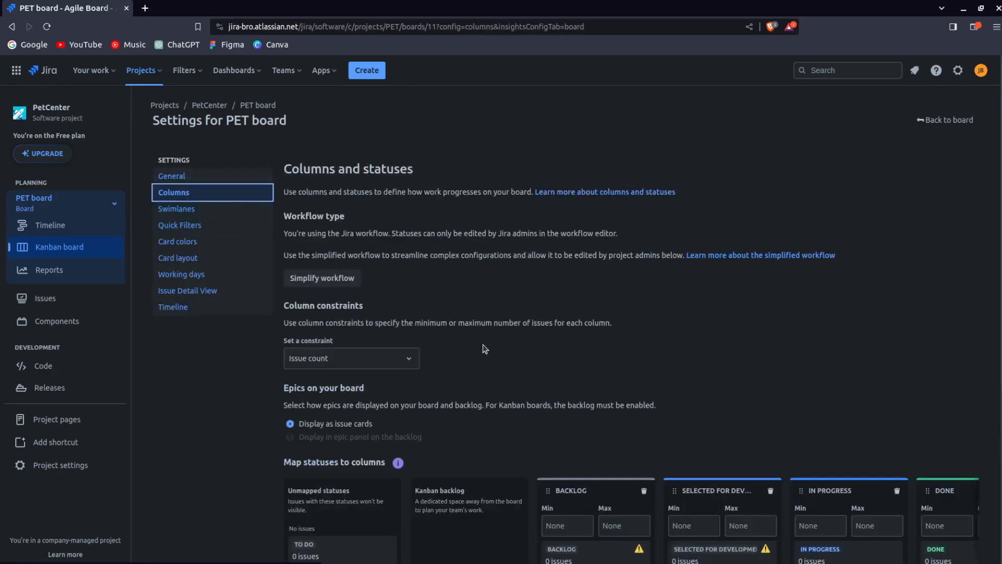
Step: Rename the Backlog column as TO DO and map the unmapped TO DO status to it
{"action": "scroll", "coordinate": [559, 351], "scroll_direction": "down", "scroll_amount": 4}
{"action": "scroll", "coordinate": [558, 353], "scroll_direction": "down", "scroll_amount": 1}
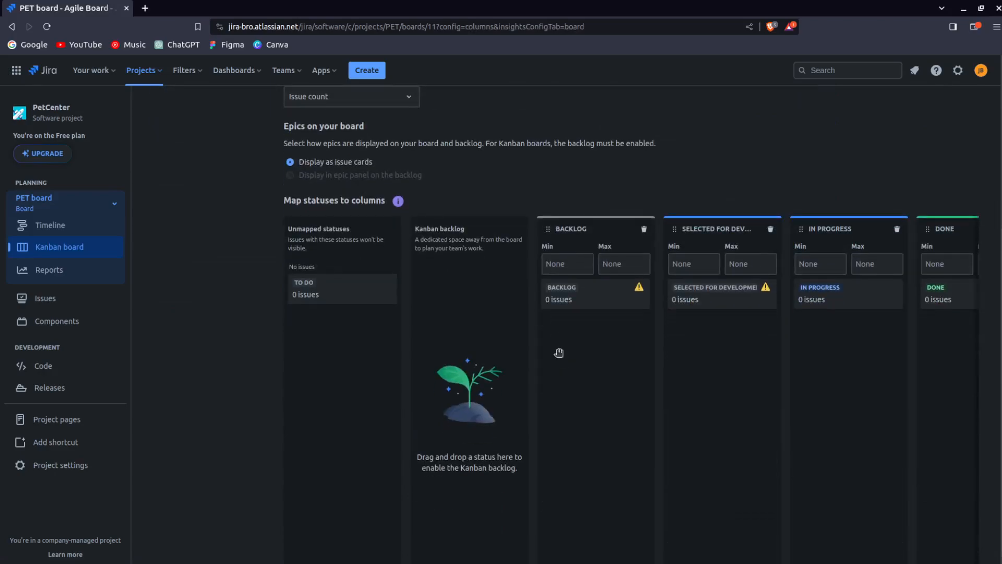
{"action": "left_click", "coordinate": [579, 229]}
{"action": "key", "text": "BackSpace"}
{"action": "key", "text": "BackSpace"}
{"action": "key", "text": "BackSpace"}
{"action": "key", "text": "BackSpace"}
{"action": "key", "text": "BackSpace"}
{"action": "key", "text": "BackSpace"}
{"action": "key", "text": "BackSpace"}
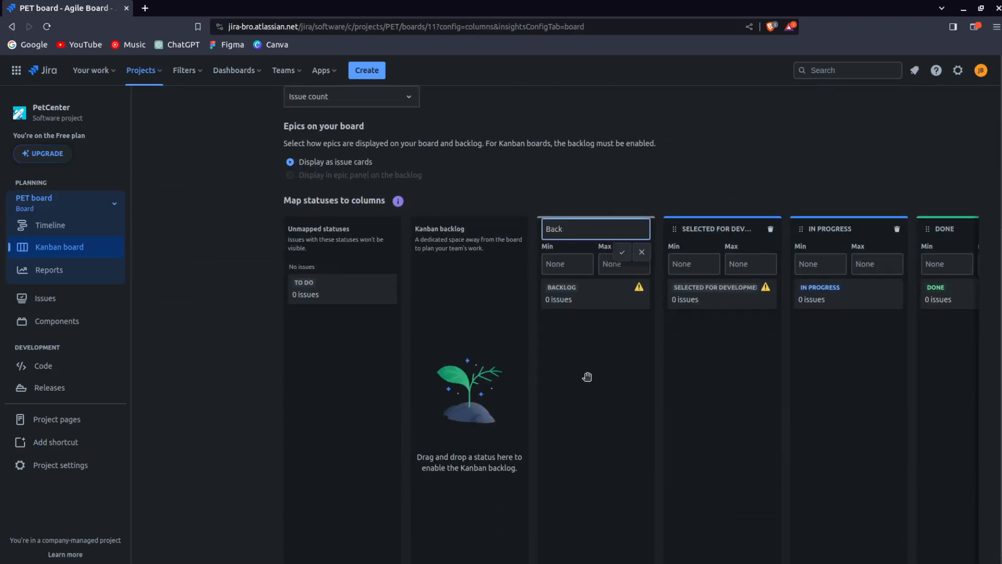
{"action": "type", "text": "TO DO"}
{"action": "key", "text": "Return"}
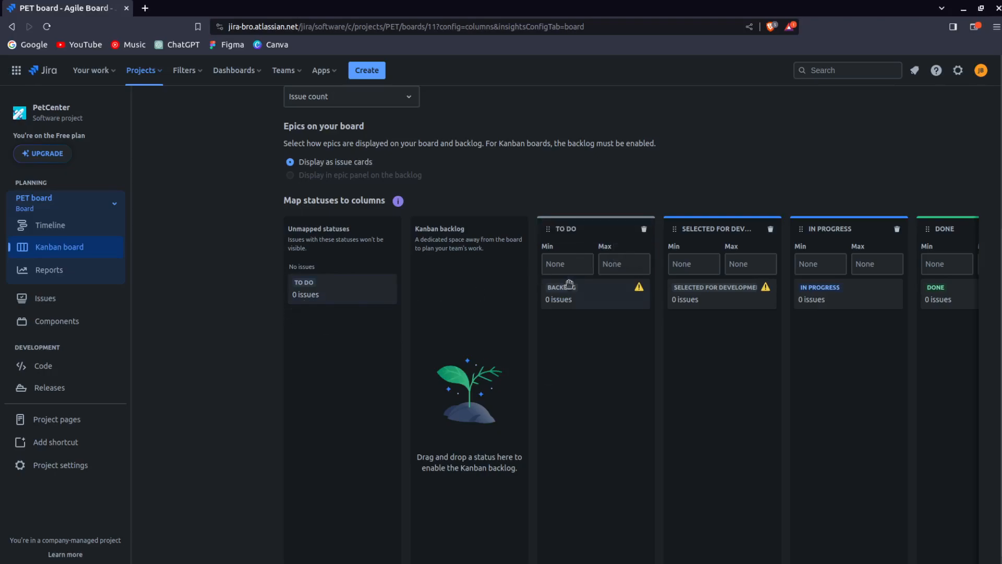
{"action": "left_click_drag", "start_coordinate": [577, 290], "coordinate": [577, 340]}
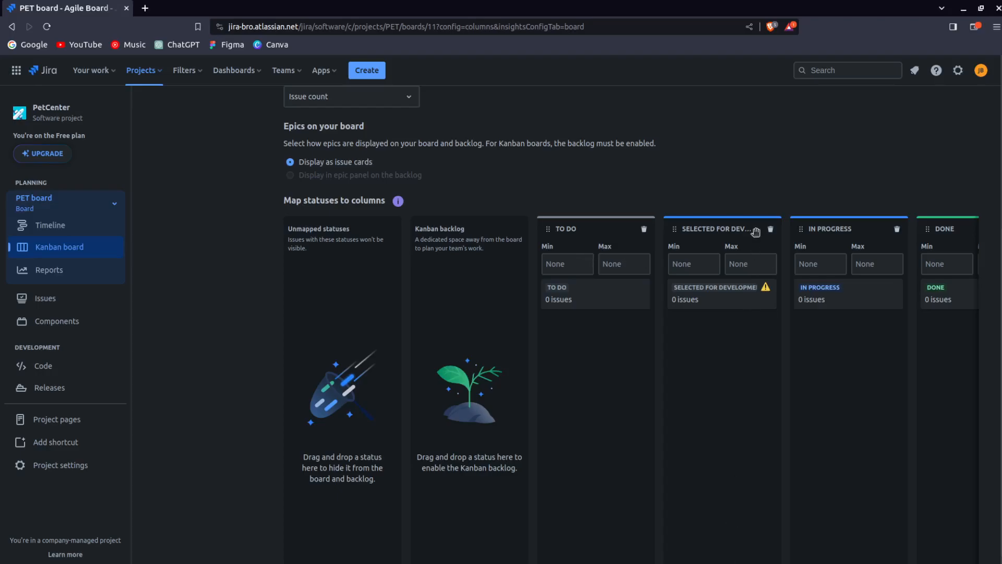
Step: Delete the SELECTED FOR DEVELOPMENT column from the board and return to the Kanban board
{"action": "left_click", "coordinate": [772, 231]}
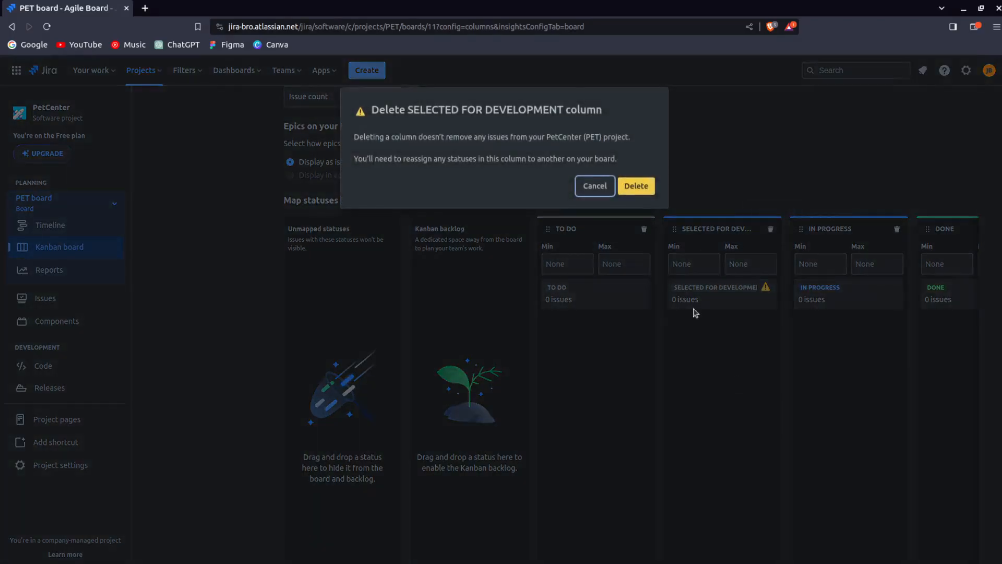
{"action": "left_click", "coordinate": [635, 186]}
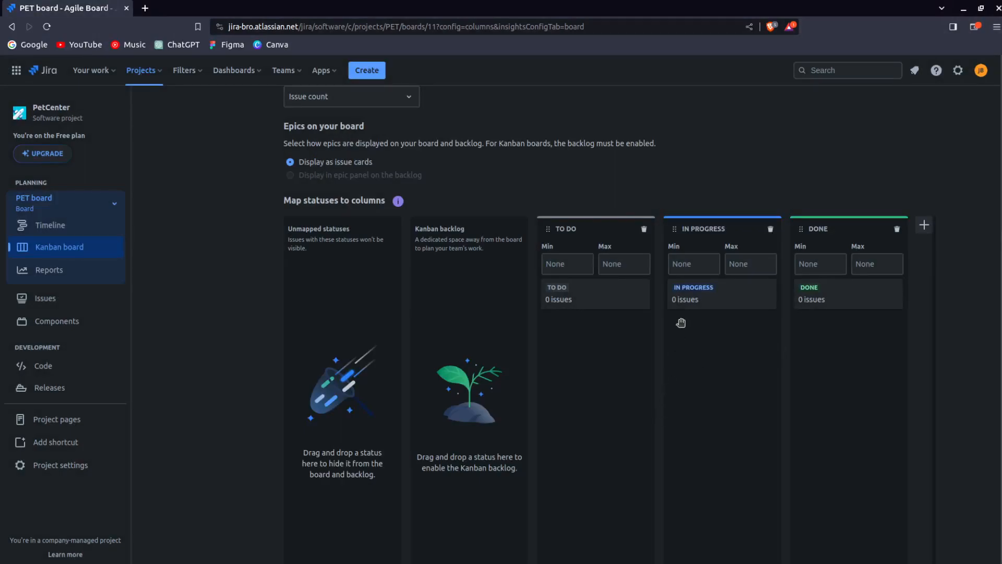
{"action": "scroll", "coordinate": [845, 217], "scroll_direction": "up", "scroll_amount": 5}
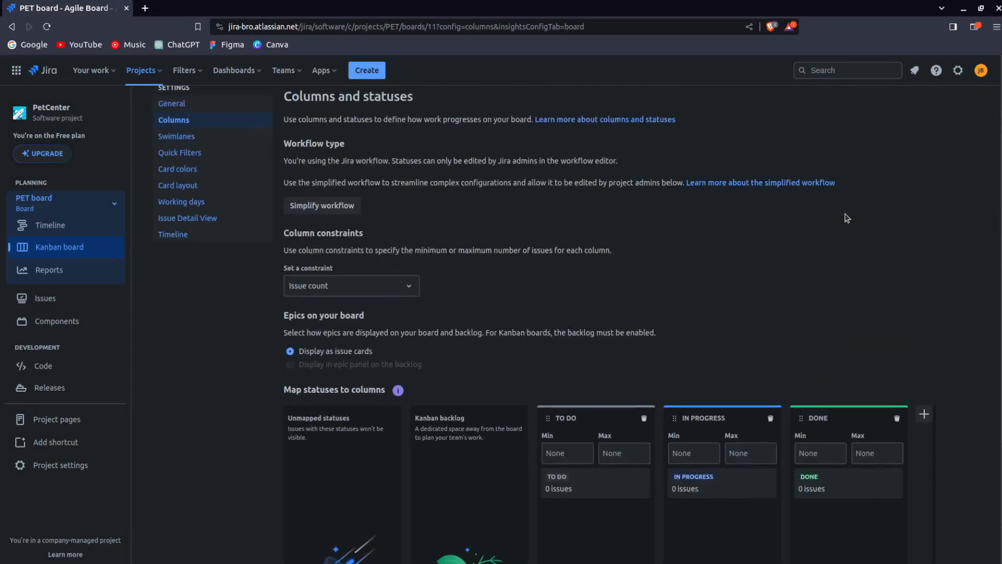
{"action": "left_click", "coordinate": [946, 119]}
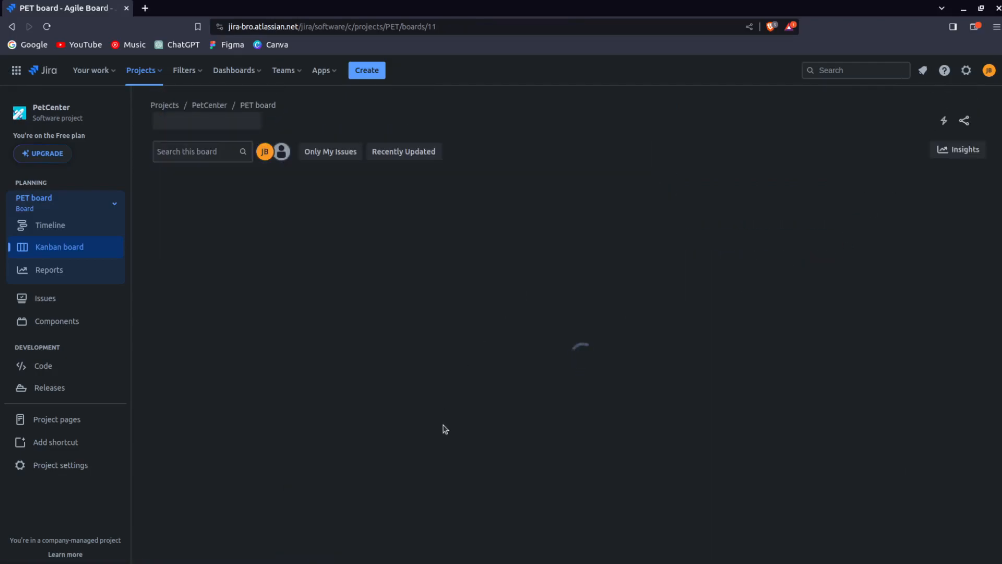